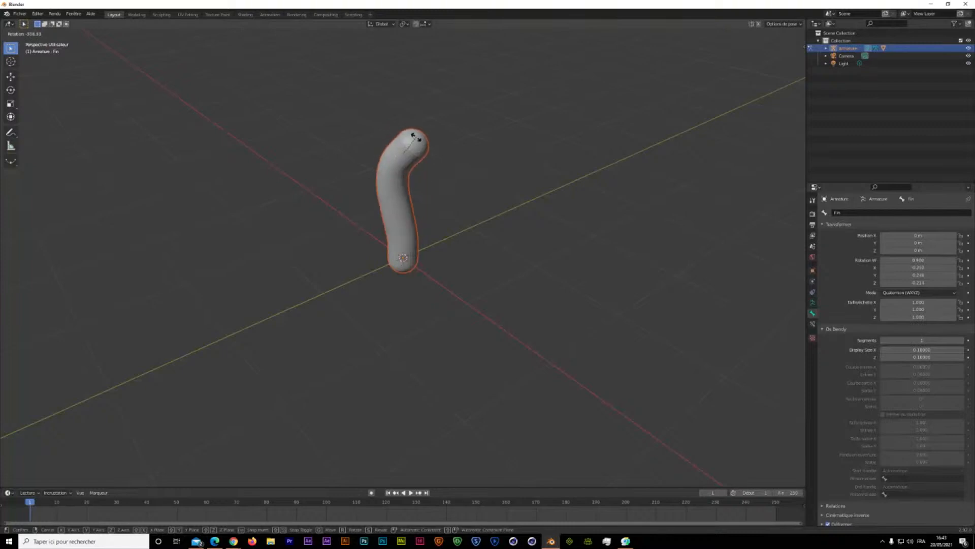
# Try posing the curved tube's end bone by rotating and moving it, working in the right orthographic view
pyautogui.click(407, 134)
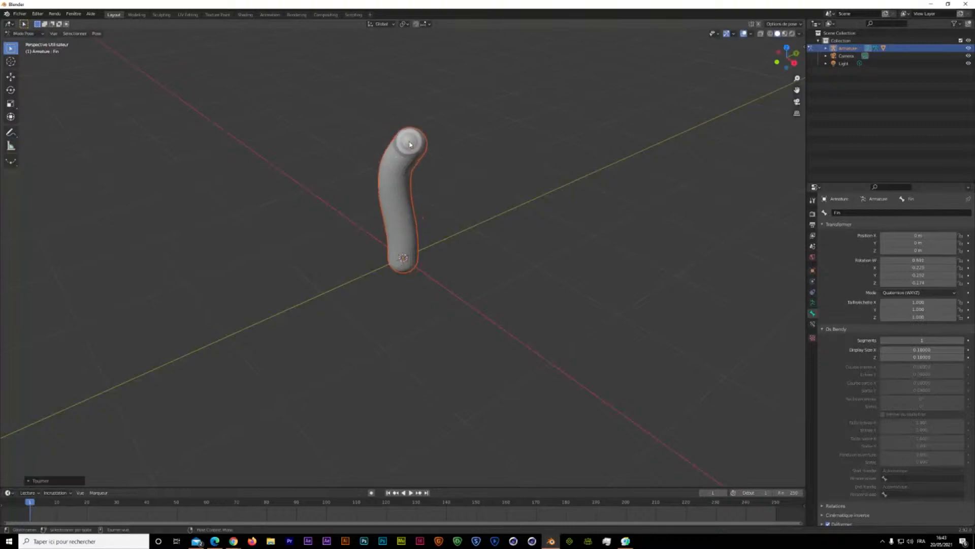
pyautogui.click(794, 63)
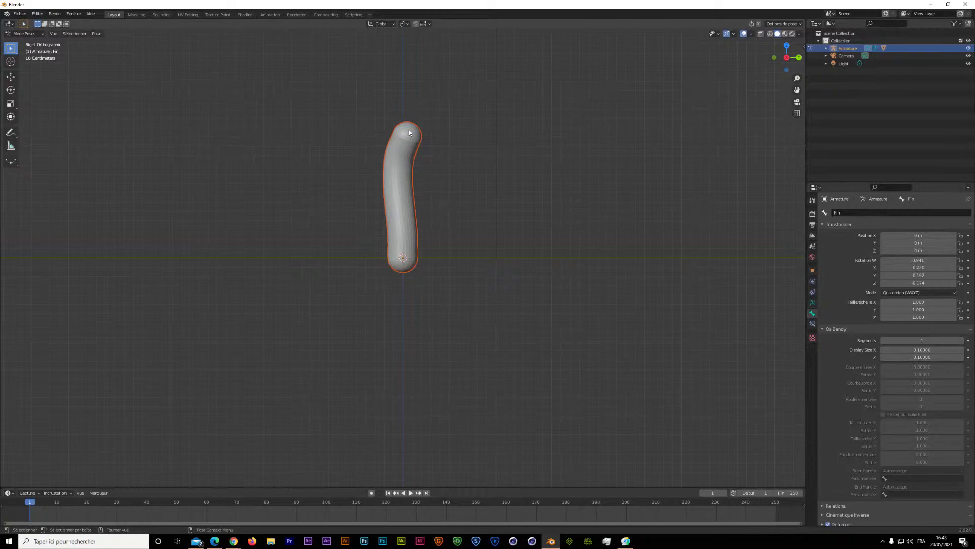
pyautogui.press('r')
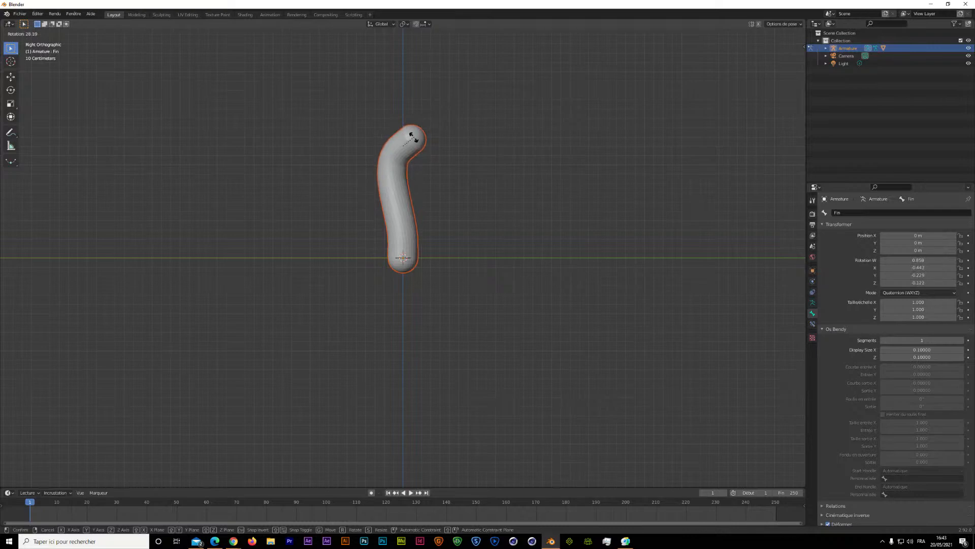
pyautogui.press('g')
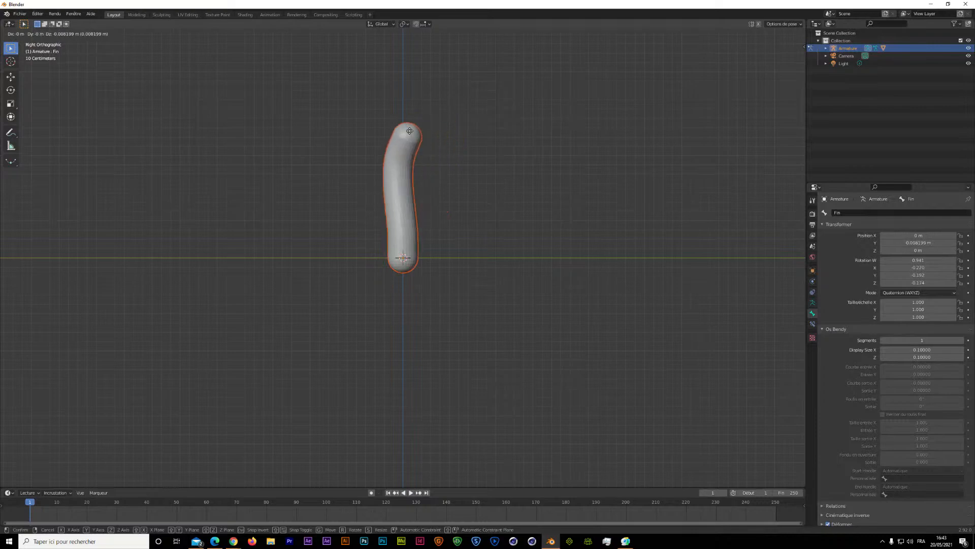
pyautogui.click(409, 133)
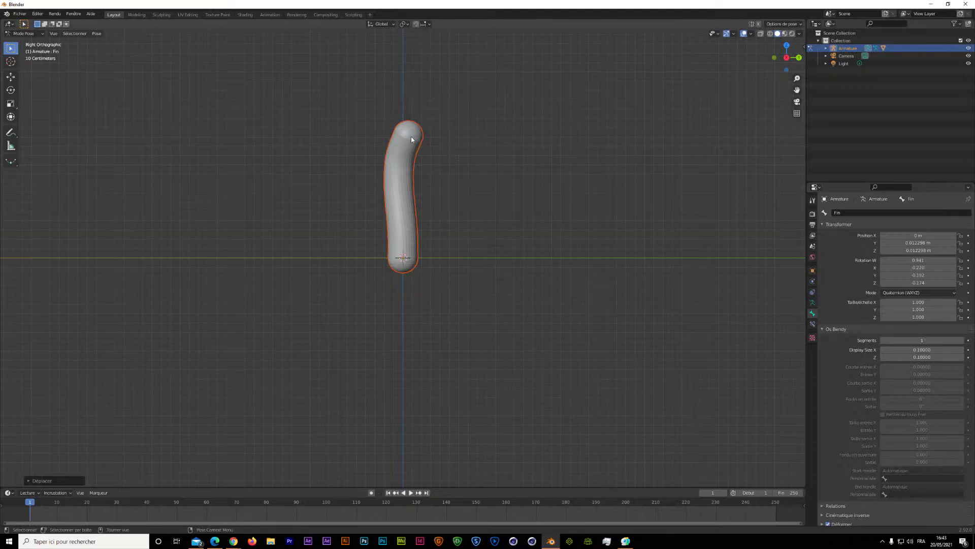
pyautogui.press('r')
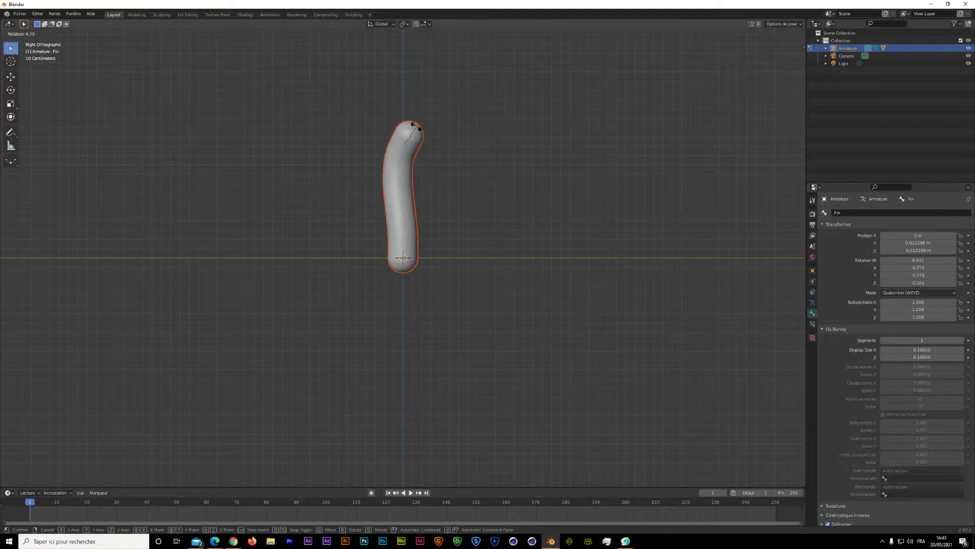
pyautogui.click(425, 129)
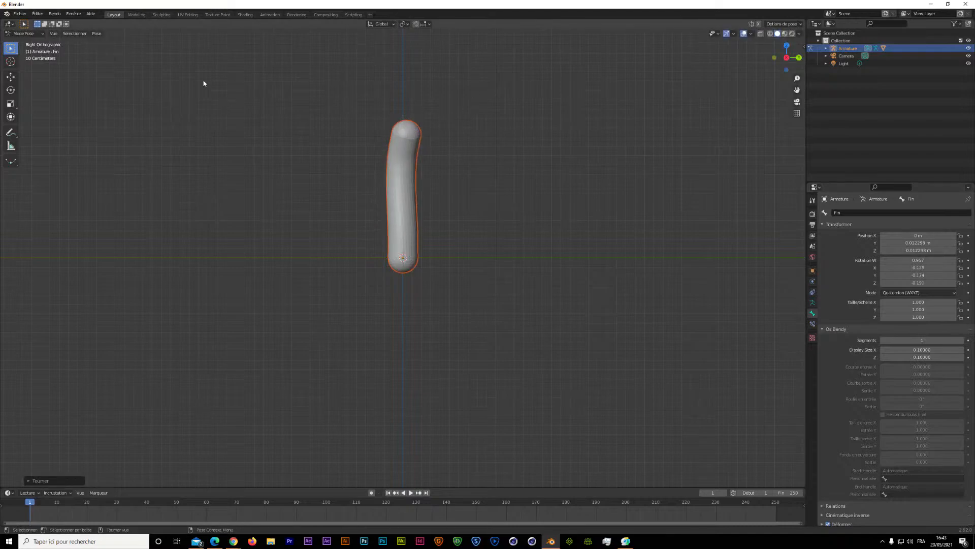
# Create a new General file and discard the changes to the current scene
pyautogui.click(20, 15)
pyautogui.moveTo(24, 23)
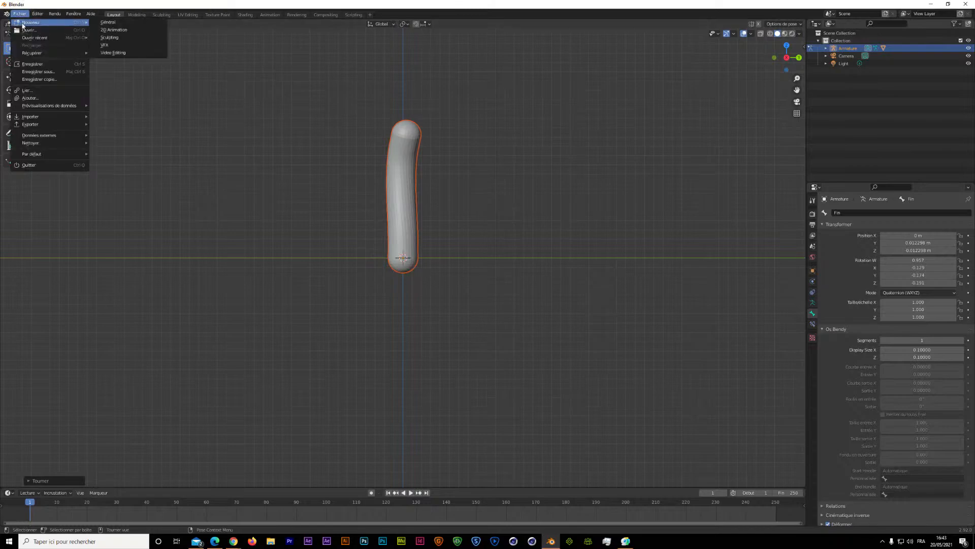
pyautogui.click(106, 24)
pyautogui.click(513, 283)
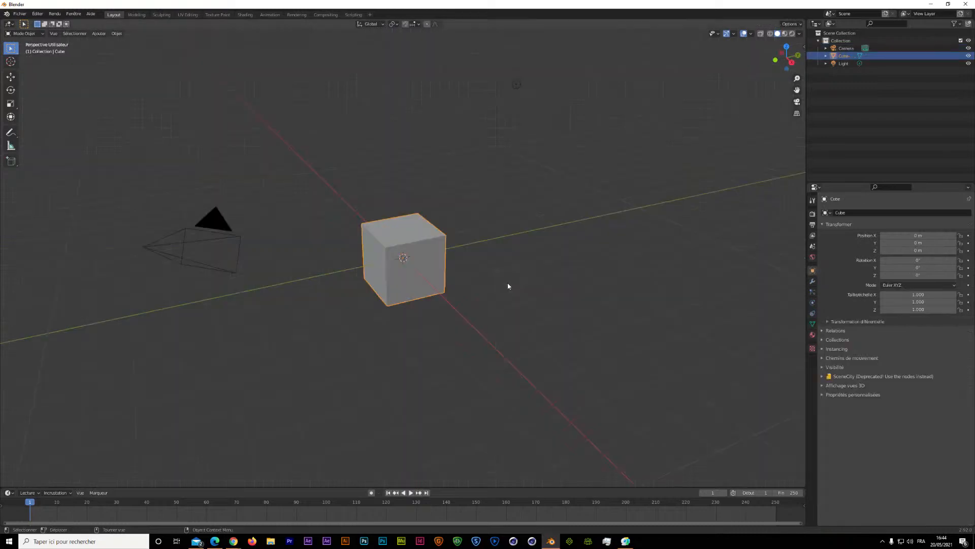
# Delete the default cube, the camera and the light so the scene is empty
pyautogui.click(425, 261)
pyautogui.press('Delete')
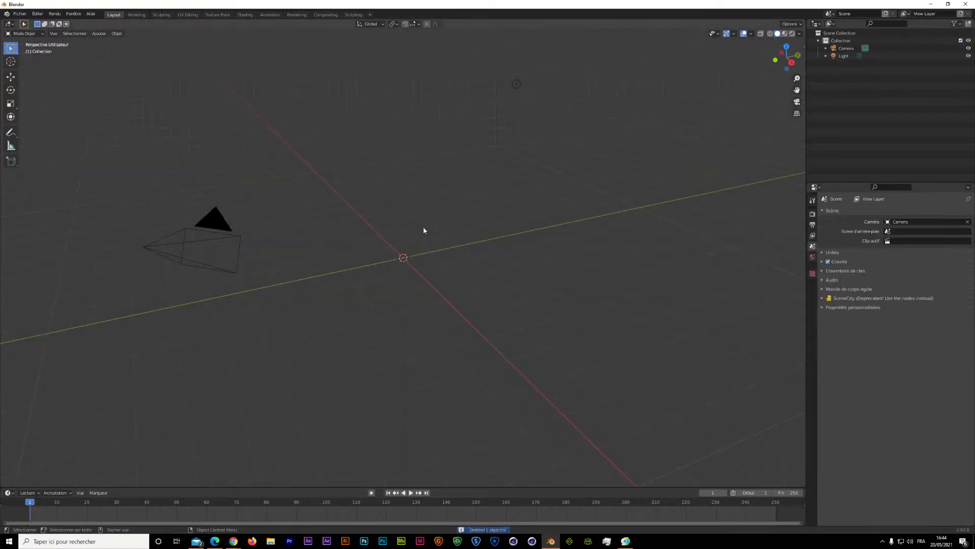
pyautogui.moveTo(819, 64); pyautogui.dragTo(835, 49)
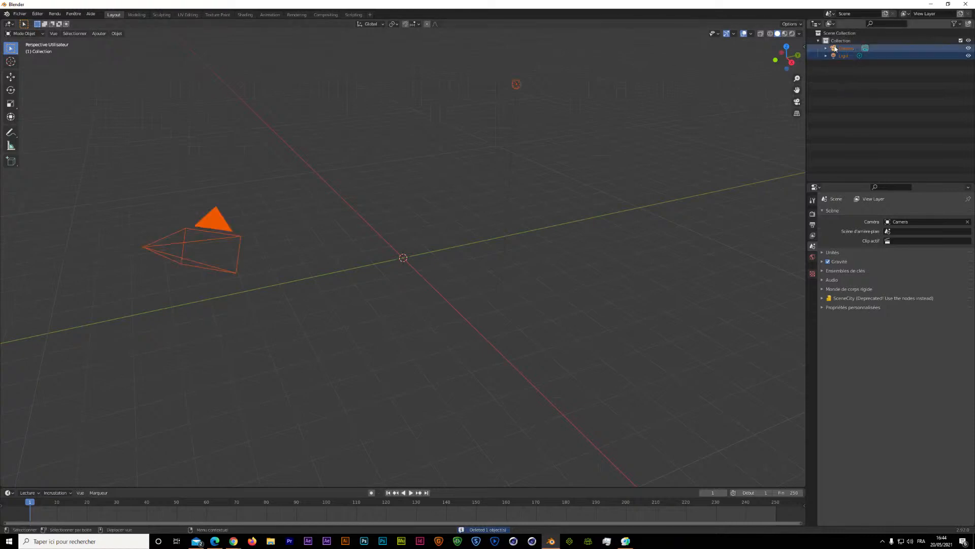
pyautogui.press('Delete')
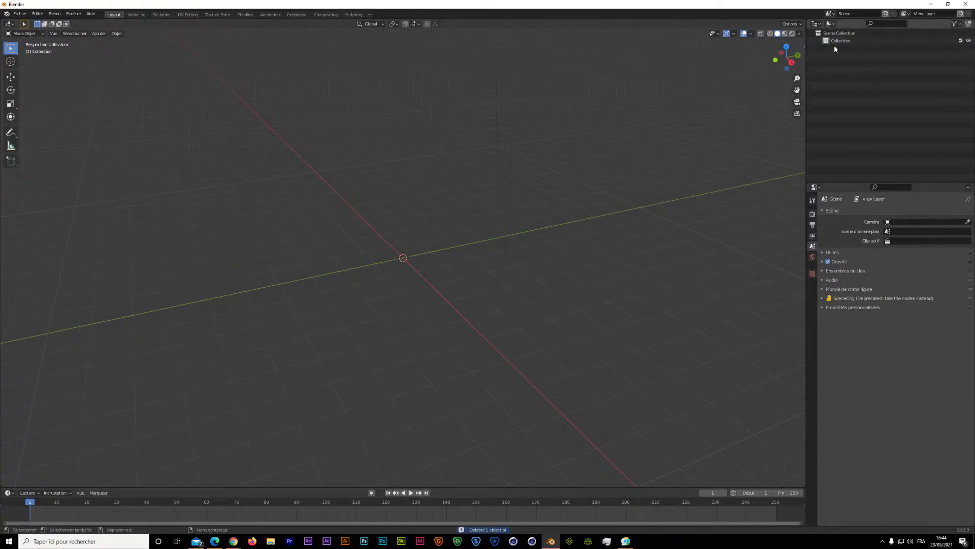
# In the right orthographic view, add a single-bone armature at the origin and open its armature data properties
pyautogui.click(790, 61)
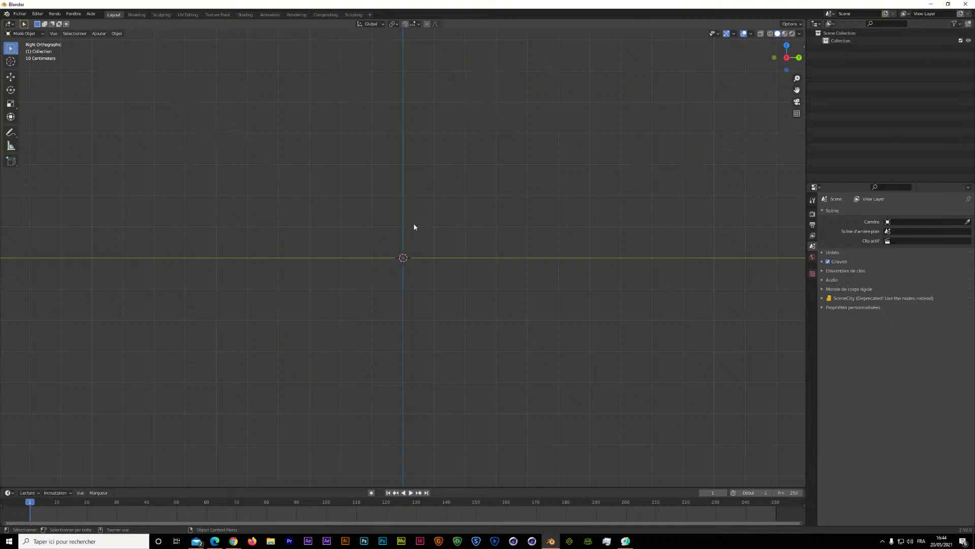
pyautogui.hotkey('shift', 'a')
pyautogui.moveTo(416, 223)
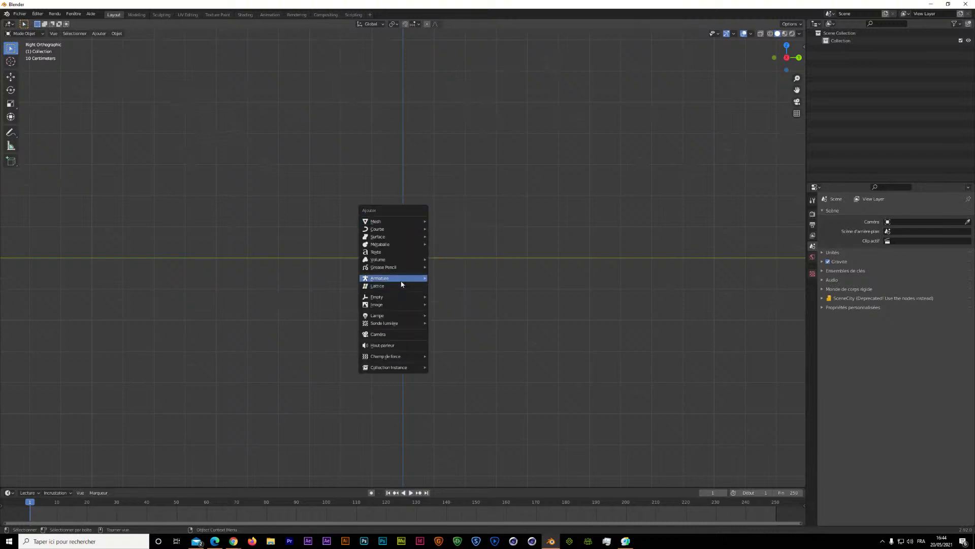
pyautogui.moveTo(402, 280)
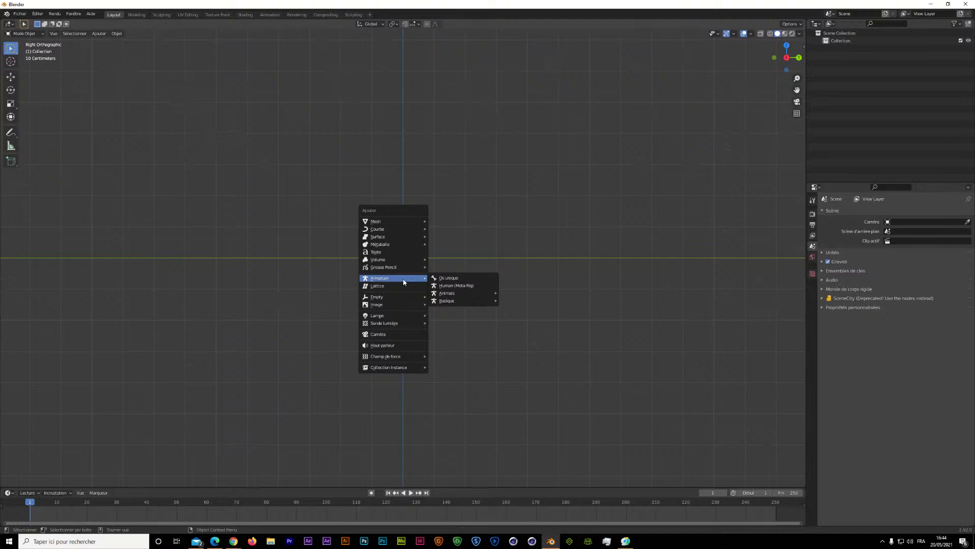
pyautogui.click(435, 278)
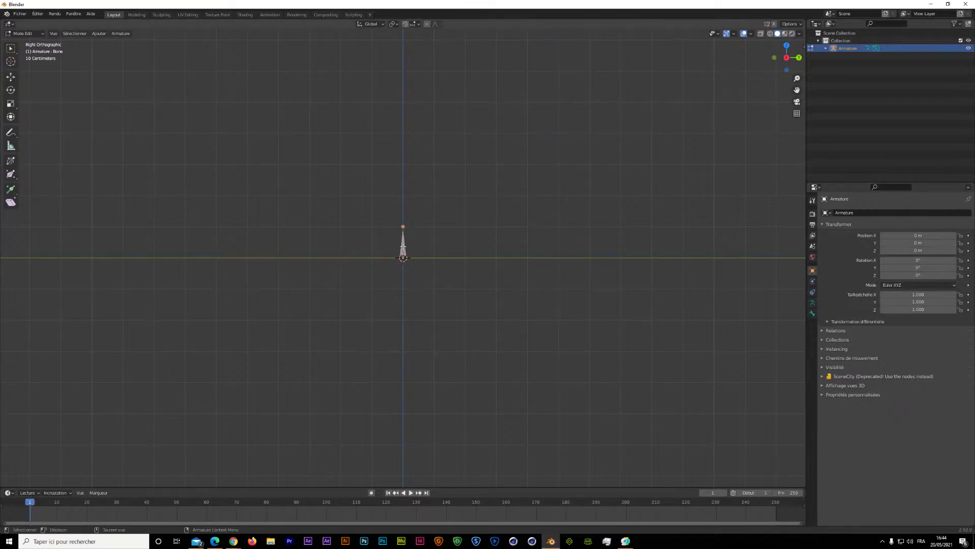
pyautogui.click(813, 303)
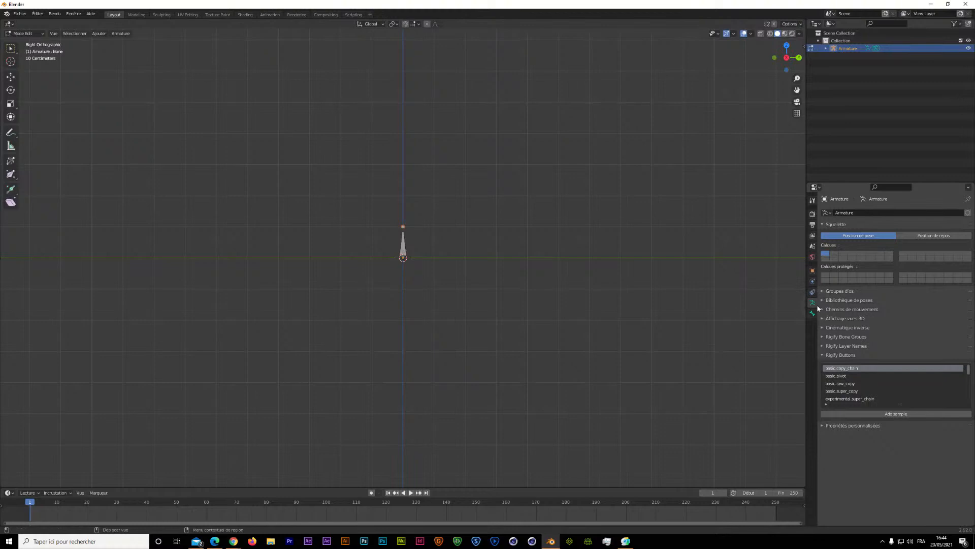
pyautogui.click(848, 318)
pyautogui.click(913, 329)
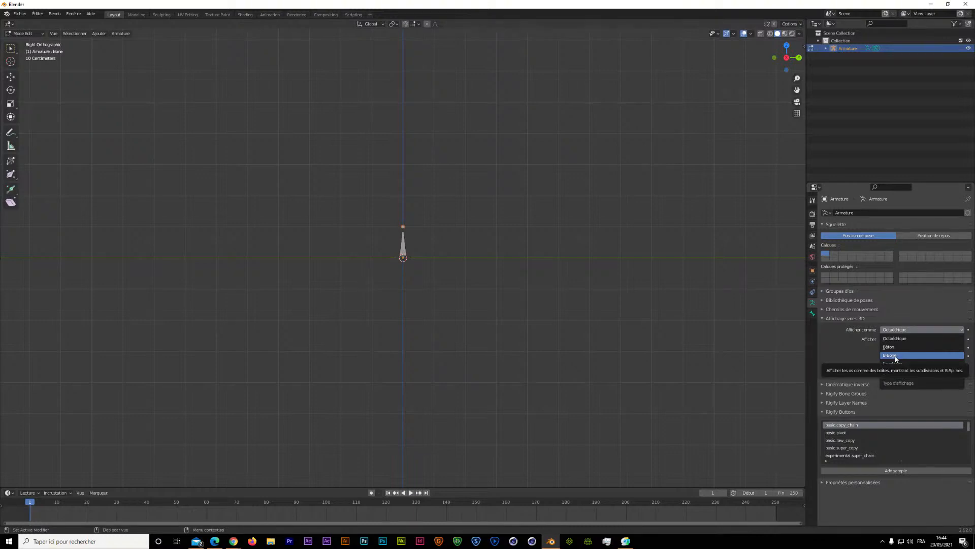
pyautogui.click(821, 318)
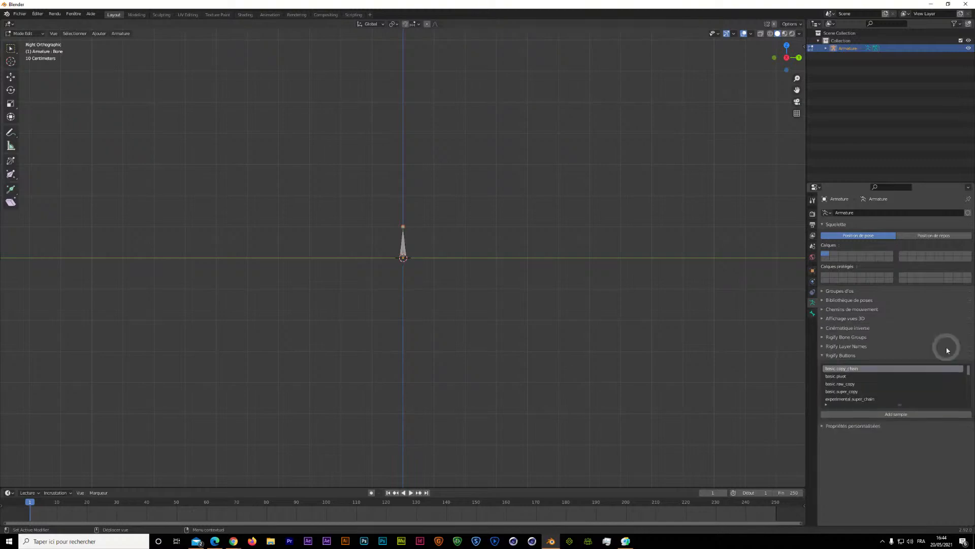
pyautogui.hotkey('alt', 'Tab')
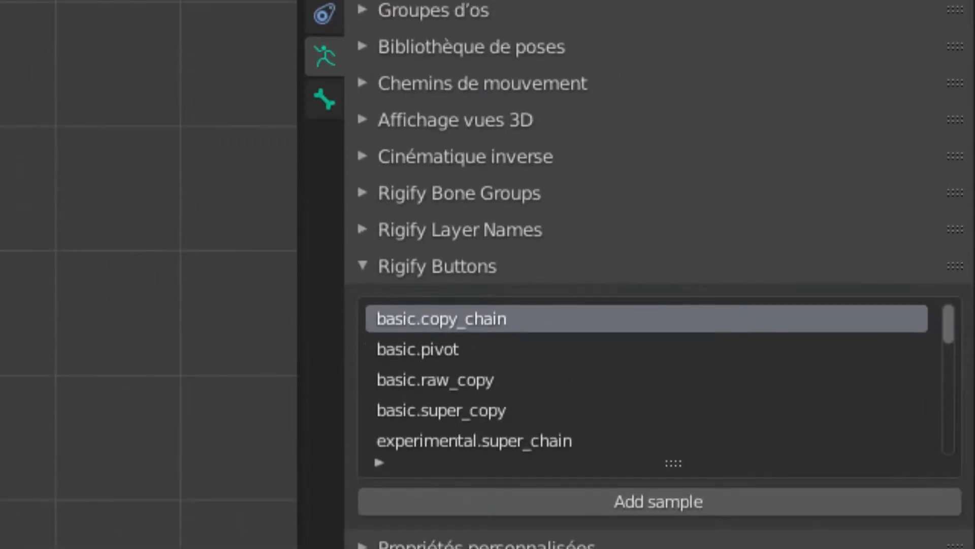
# Set the armature's viewport display type to B-Bone and collapse the display settings
pyautogui.click(461, 114)
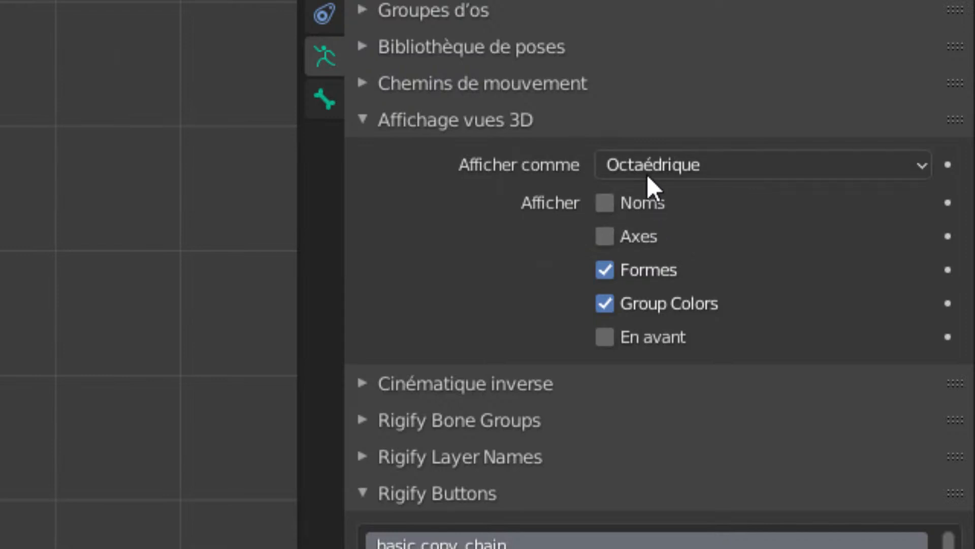
pyautogui.click(683, 167)
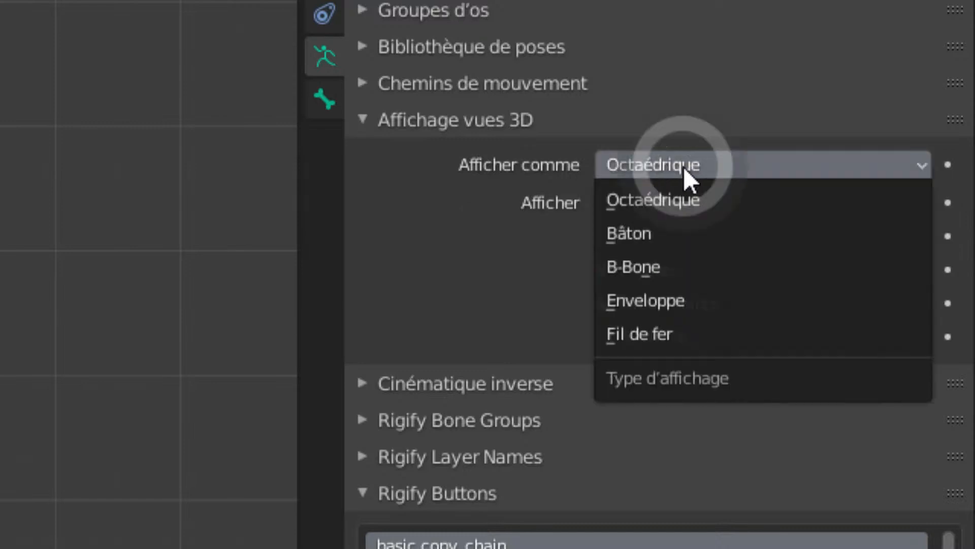
pyautogui.click(666, 267)
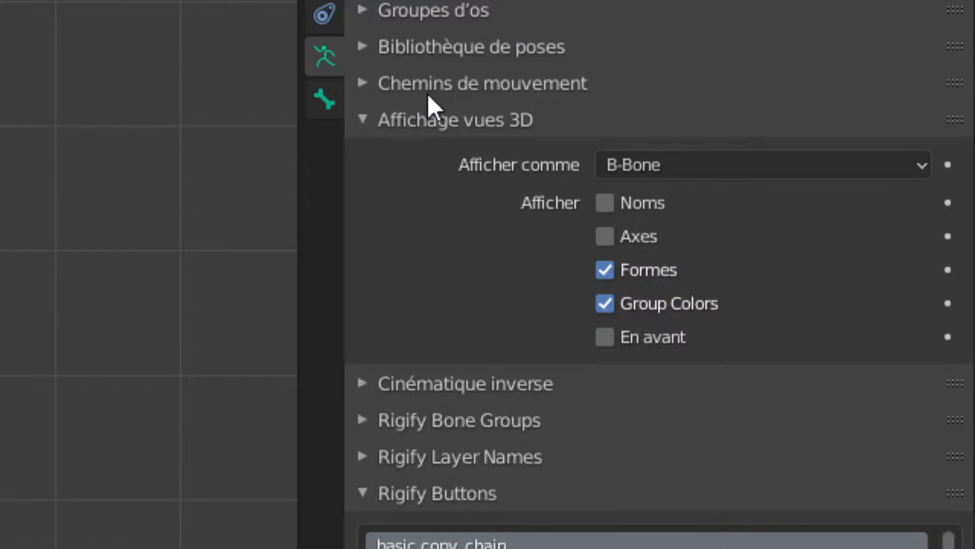
pyautogui.click(362, 121)
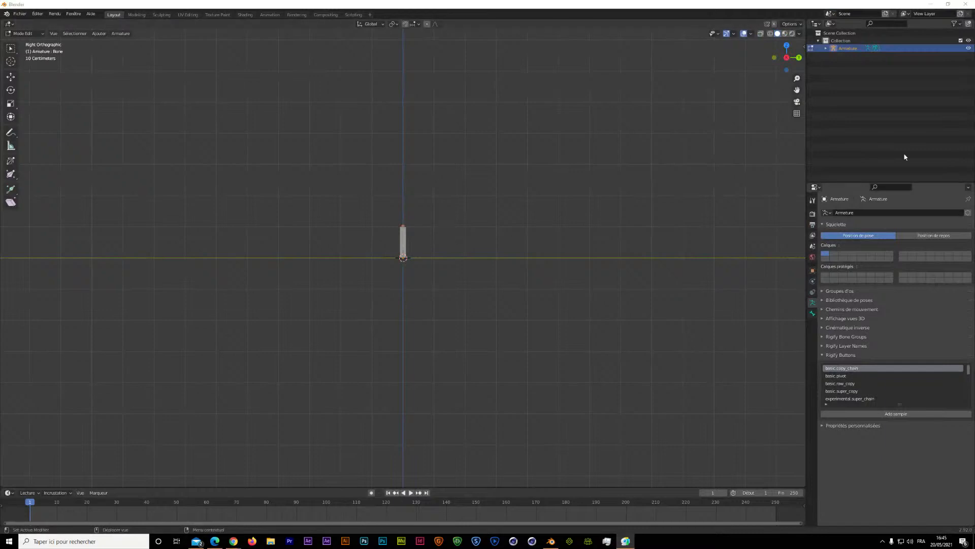
# Move the bone's upper tip down along Z to shorten the bone into a block that is wider than tall
pyautogui.scroll(3, 662, 197)
pyautogui.scroll(7, 649, 182)
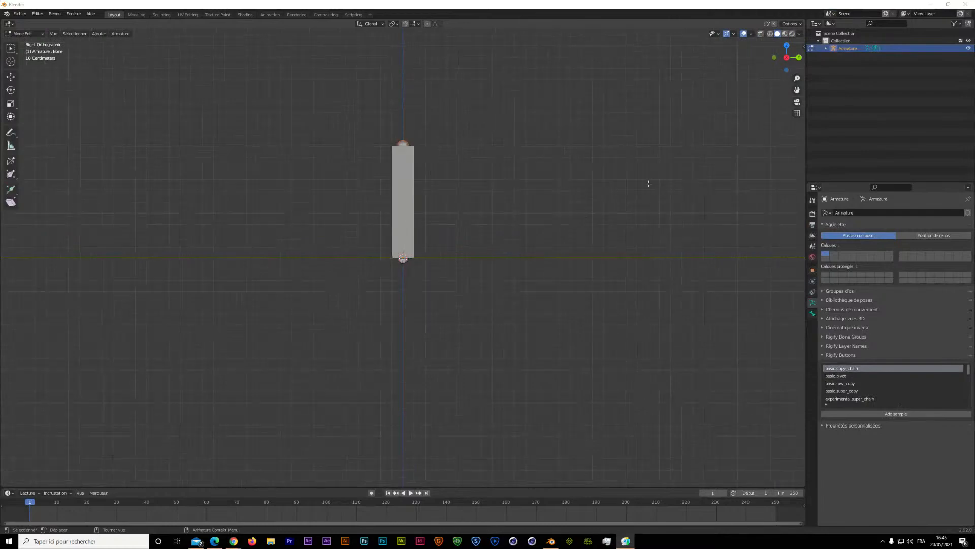
pyautogui.moveTo(797, 91); pyautogui.dragTo(792, 160)
pyautogui.click(393, 91)
pyautogui.click(442, 74)
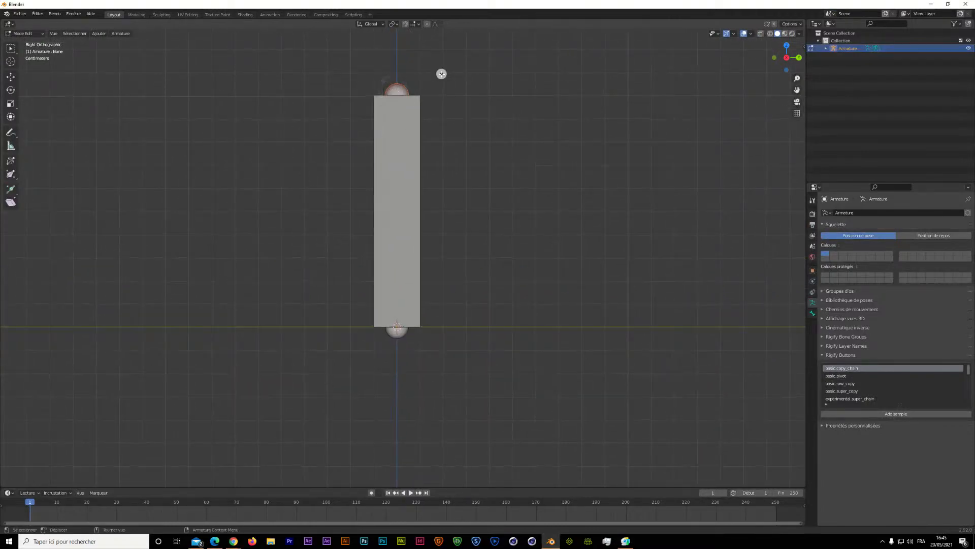
pyautogui.click(399, 94)
pyautogui.press('g')
pyautogui.press('z')
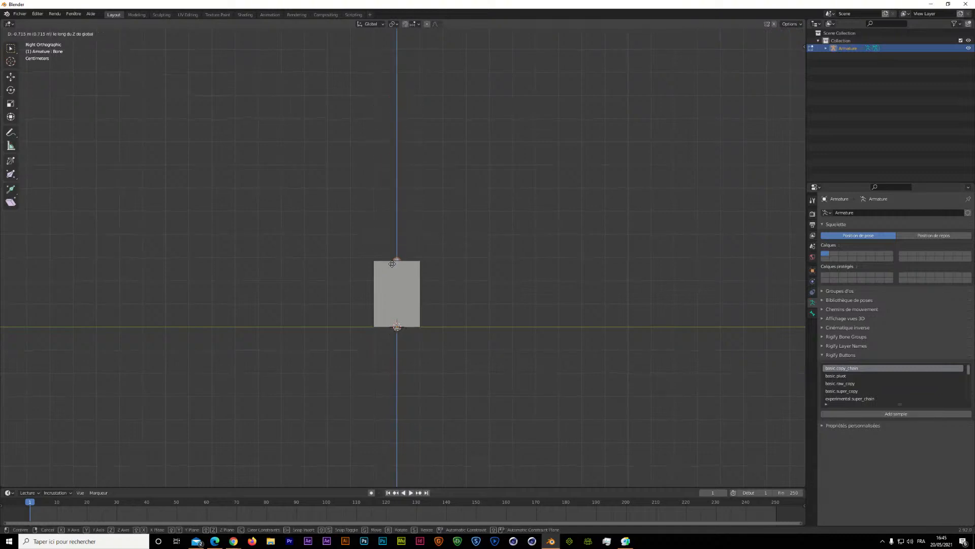
pyautogui.click(394, 293)
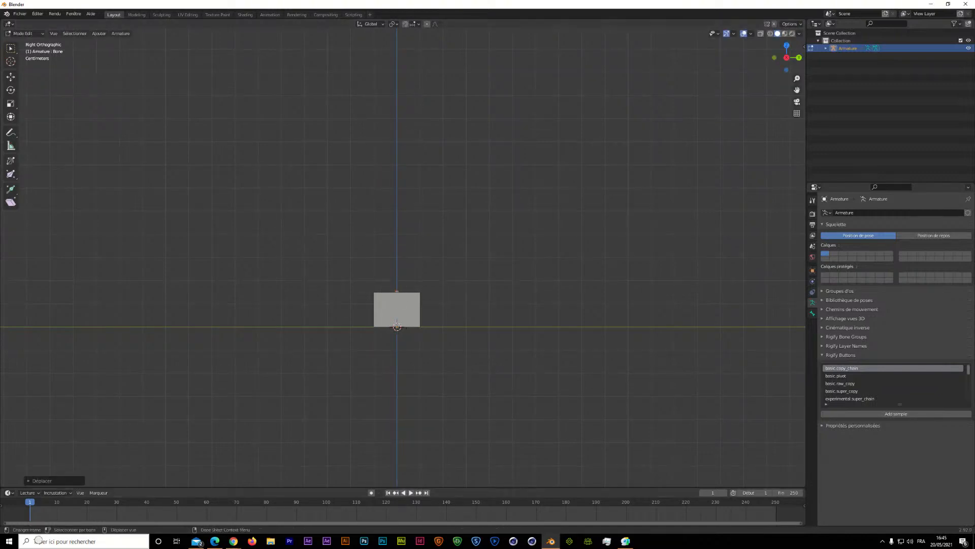
# Search the computer for "carnac" and launch Carnac.exe
pyautogui.click(39, 540)
pyautogui.write('c')
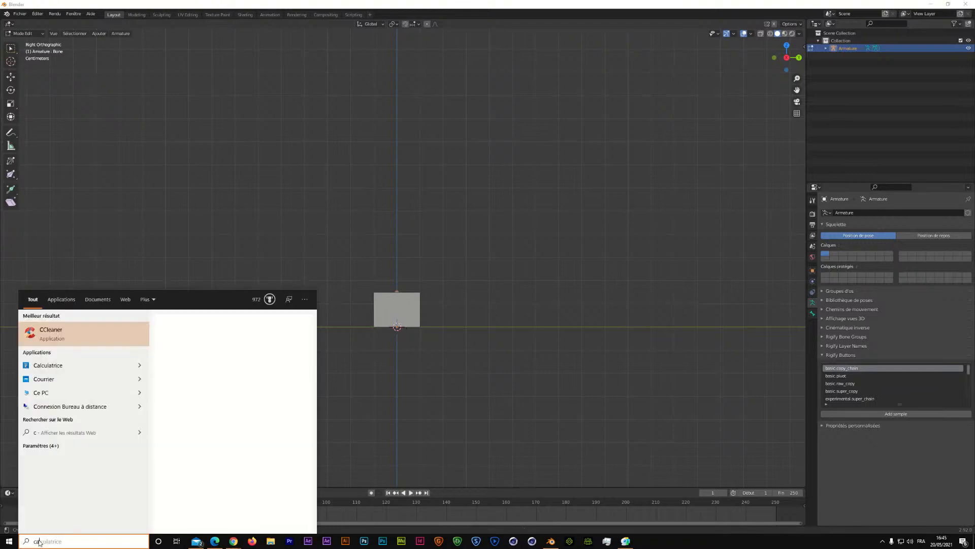
pyautogui.write('arnac')
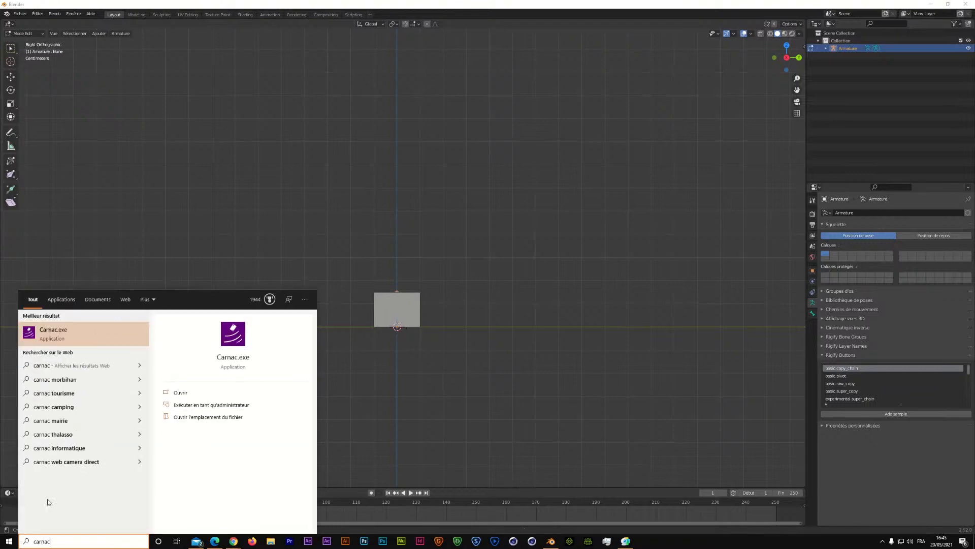
pyautogui.click(53, 332)
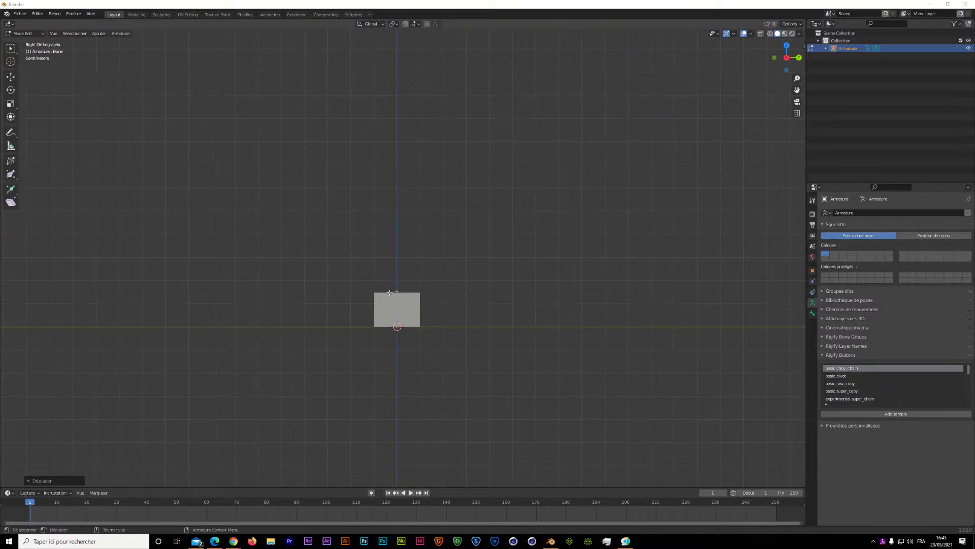
# Extrude a long bone about 0.95 m straight up along Z from the base bone's upper tip
pyautogui.click(420, 276)
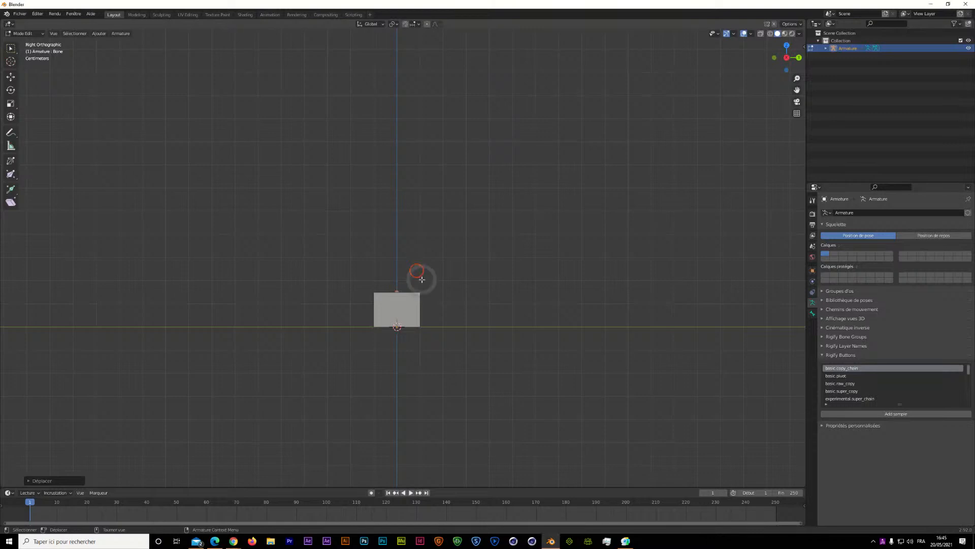
pyautogui.click(398, 292)
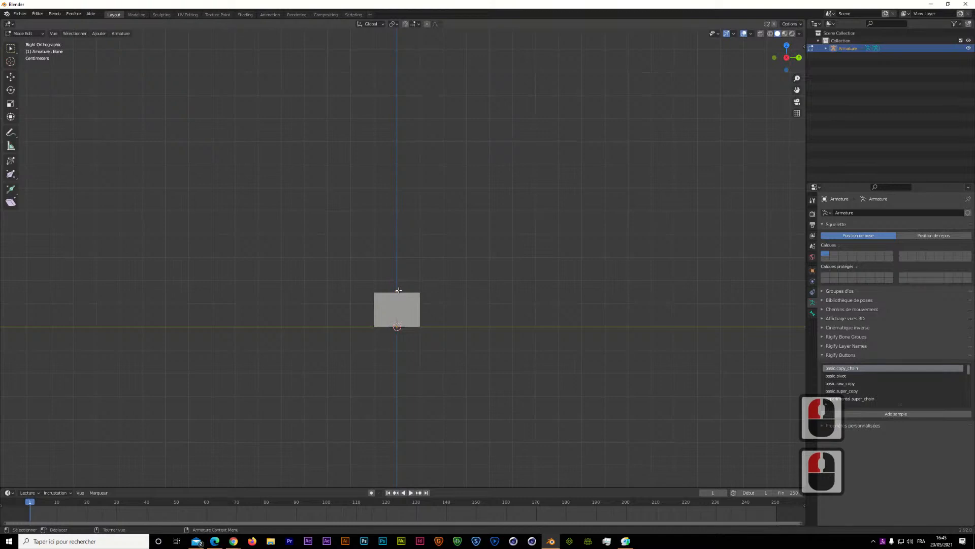
pyautogui.press('e')
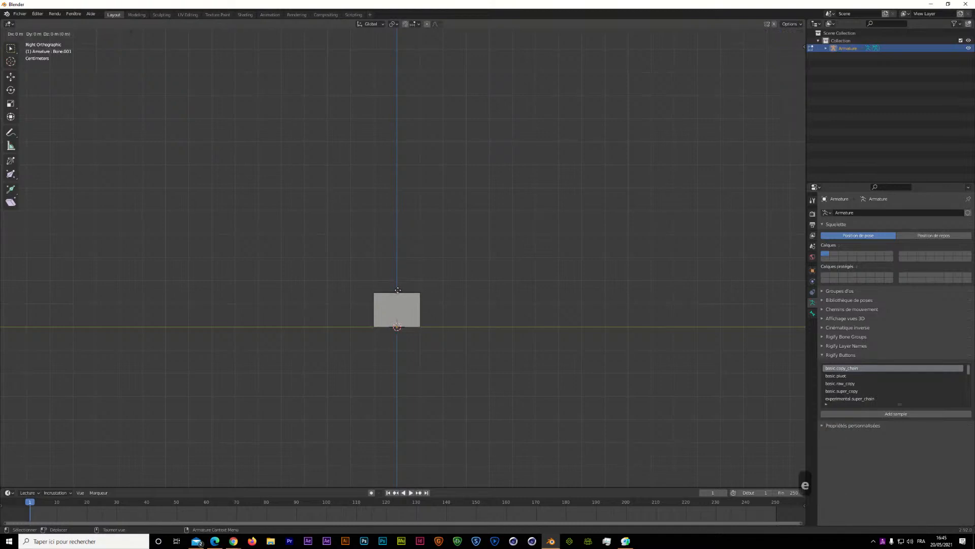
pyautogui.press('g')
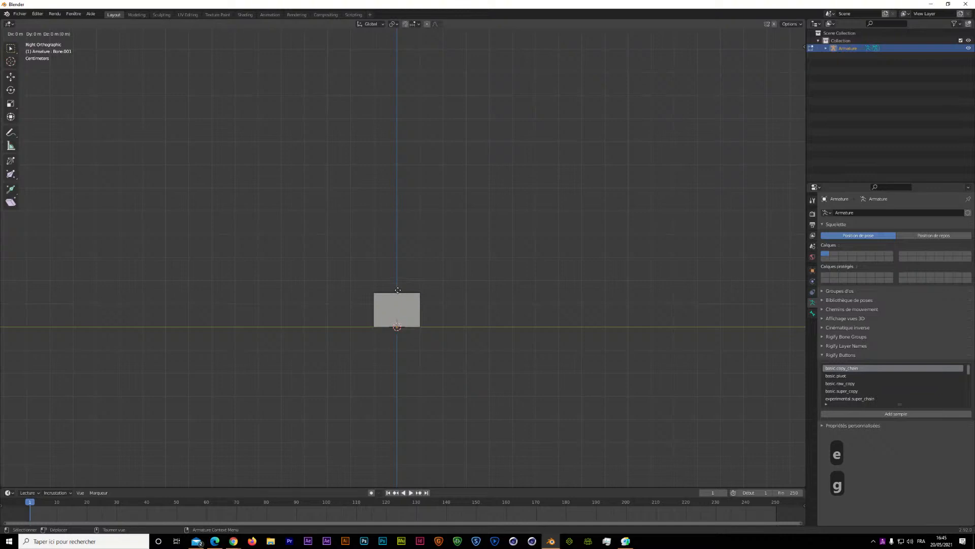
pyautogui.press('z')
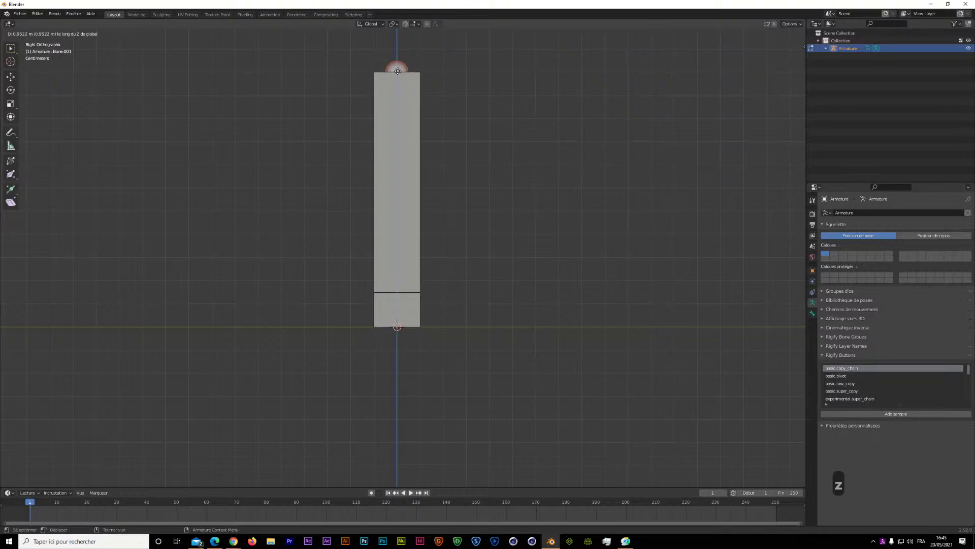
pyautogui.click(398, 71)
# Extrude a short bone about 0.16 m along Z from the upper tip of the long bone
pyautogui.scroll(-4, 413, 84)
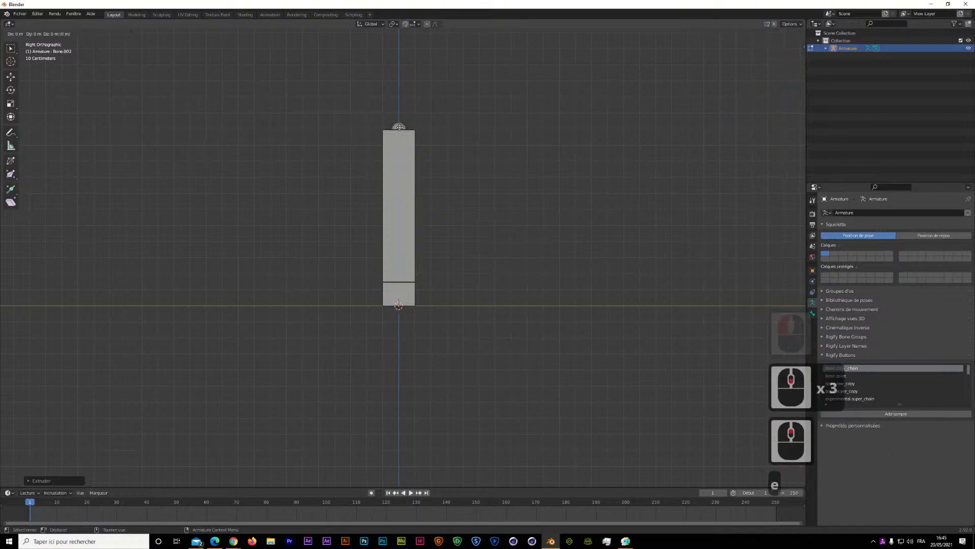
pyautogui.press('e')
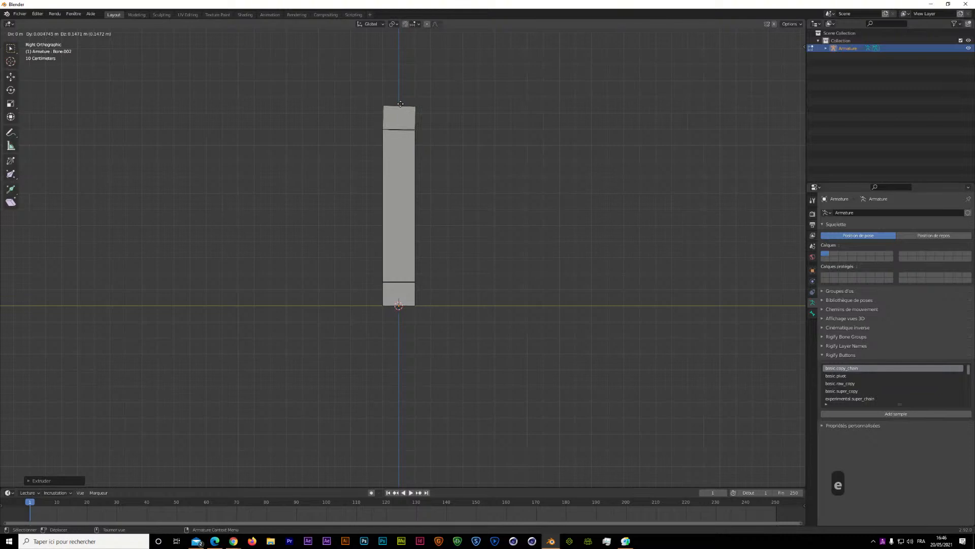
pyautogui.press('z')
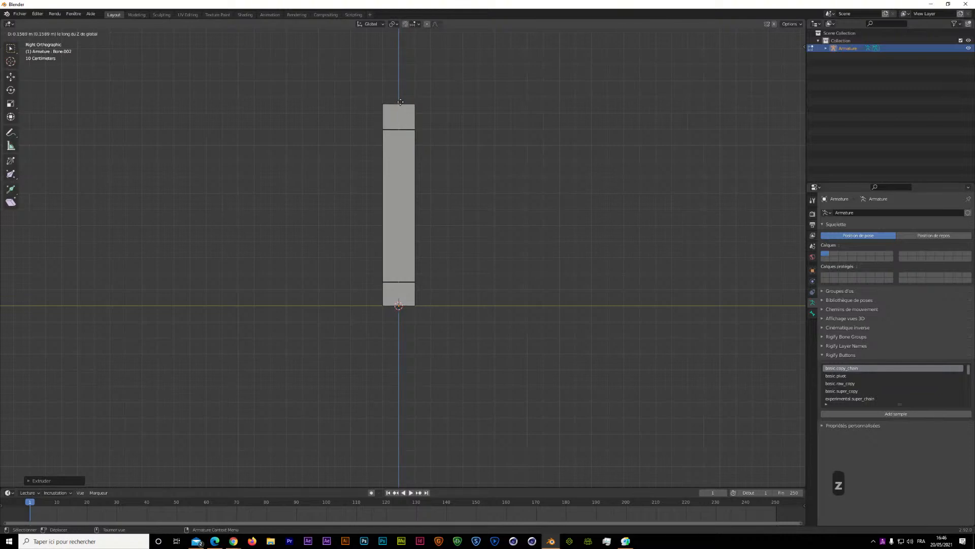
pyautogui.click(400, 103)
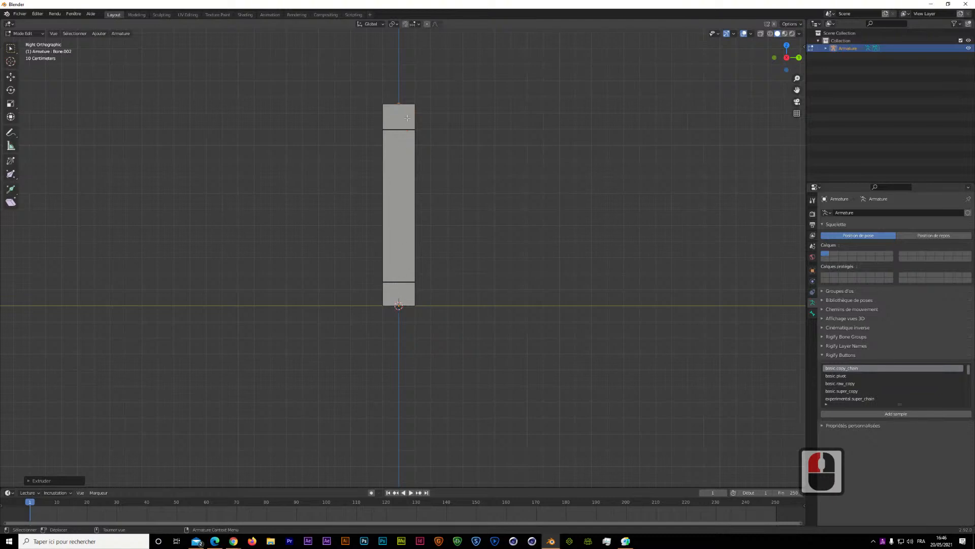
# Clear the short top bone's parent and check its independence with a trial move that is cancelled
pyautogui.click(406, 116)
pyautogui.click(407, 115)
pyautogui.press('g')
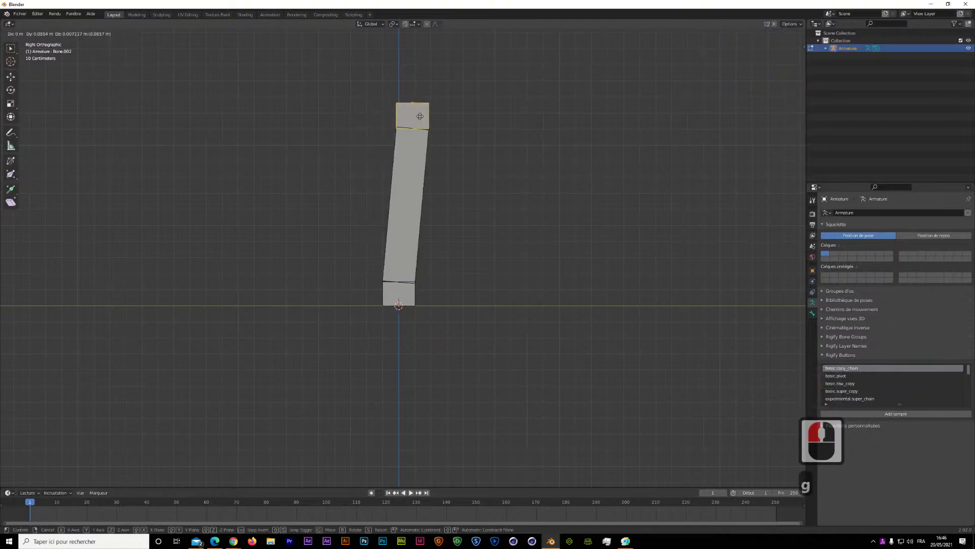
pyautogui.rightClick(407, 116)
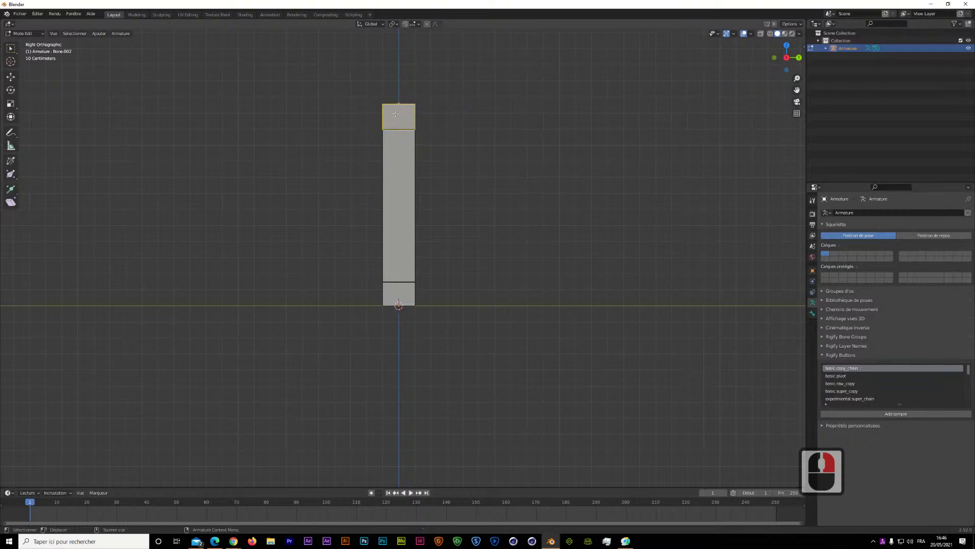
pyautogui.keyDown('alt'); pyautogui.rightClick(396, 115); pyautogui.keyUp('alt')
pyautogui.hotkey('alt', 'p')
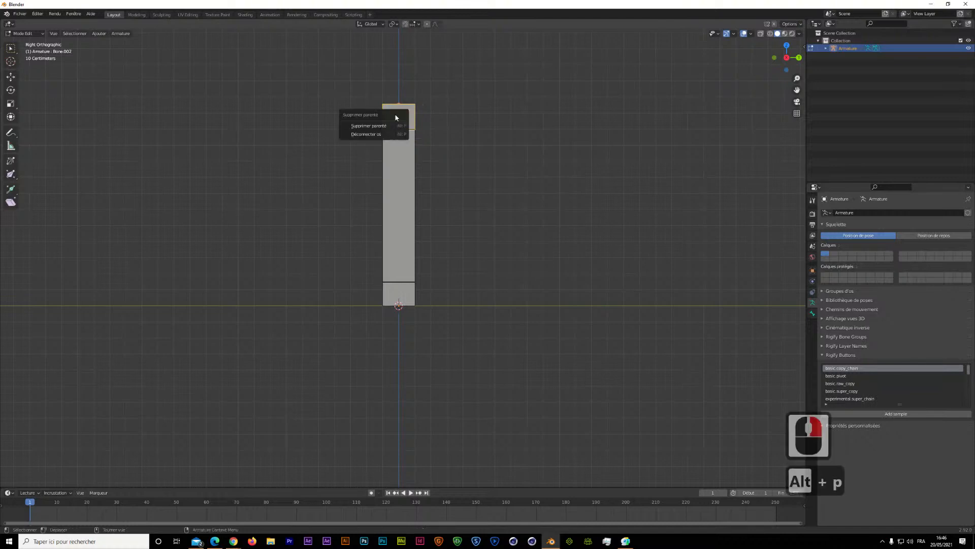
pyautogui.click(372, 125)
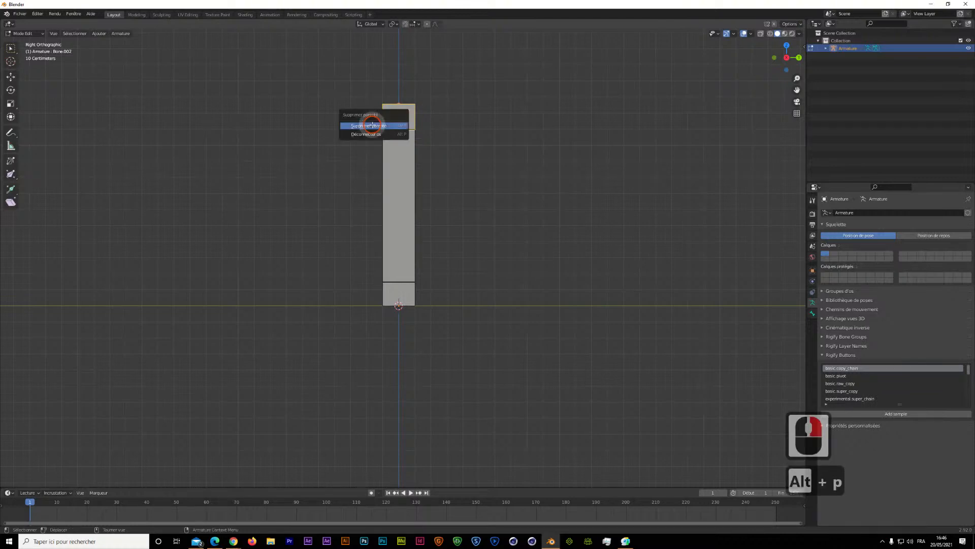
pyautogui.hotkey('alt', 'p')
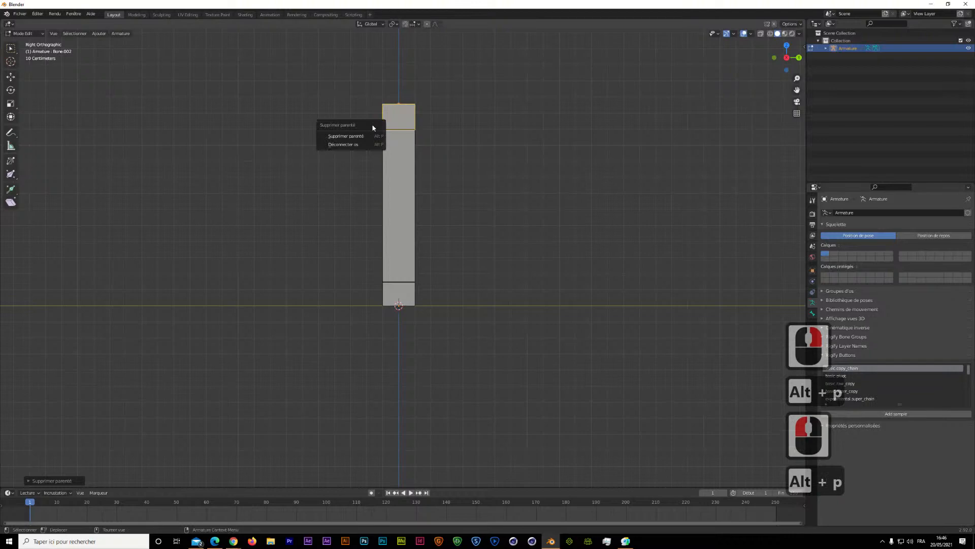
pyautogui.click(399, 115)
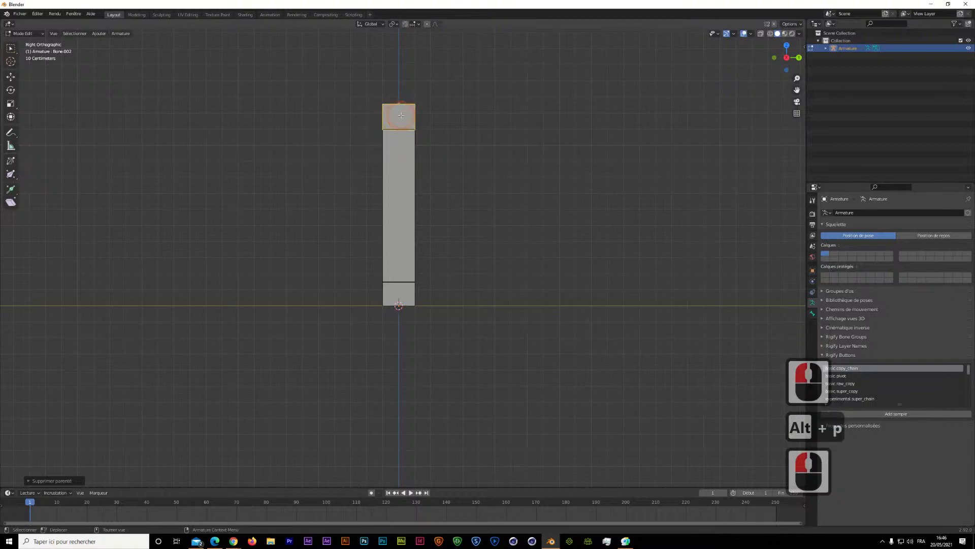
pyautogui.press('g')
pyautogui.rightClick(419, 123)
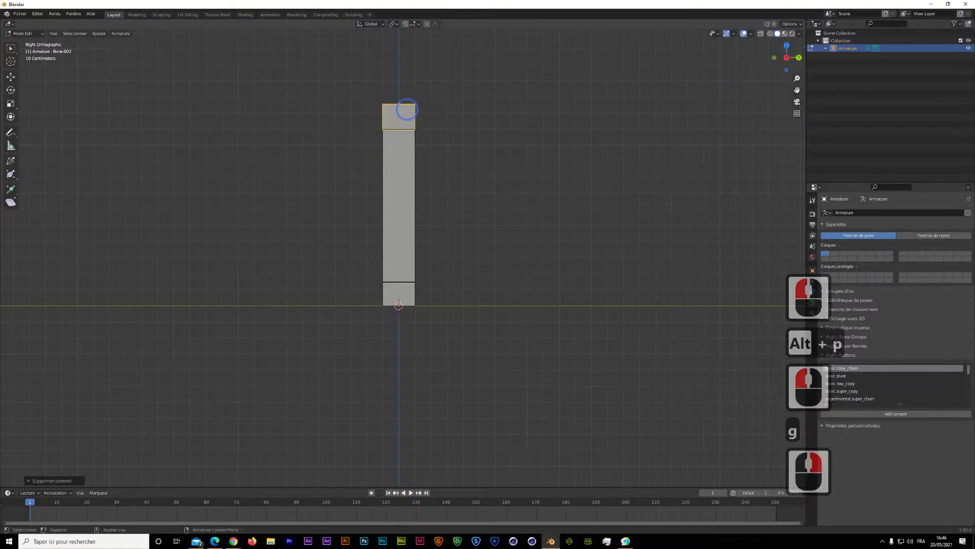
# Scale the long middle bone's B-Bone display size down to about 0.049 so it is thinner than the end bones
pyautogui.click(398, 180)
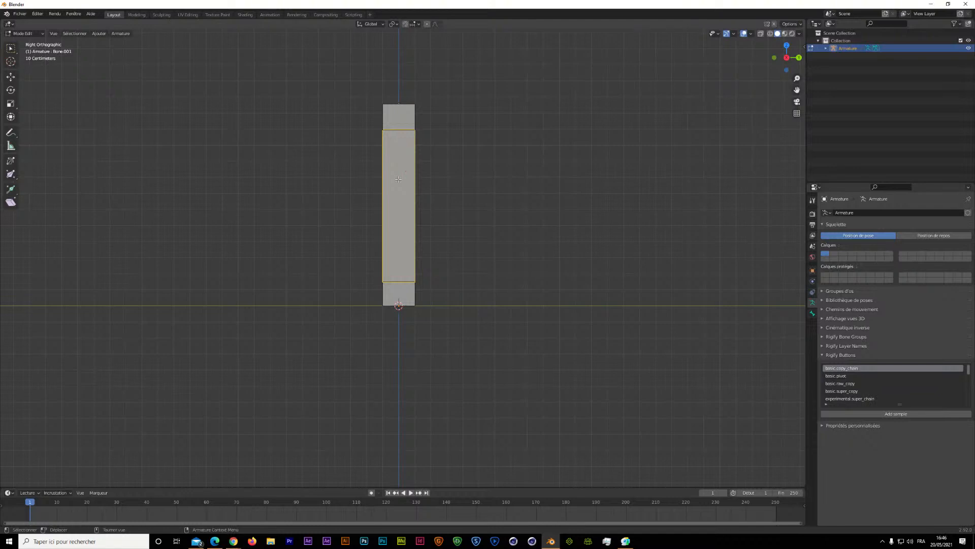
pyautogui.click(398, 180)
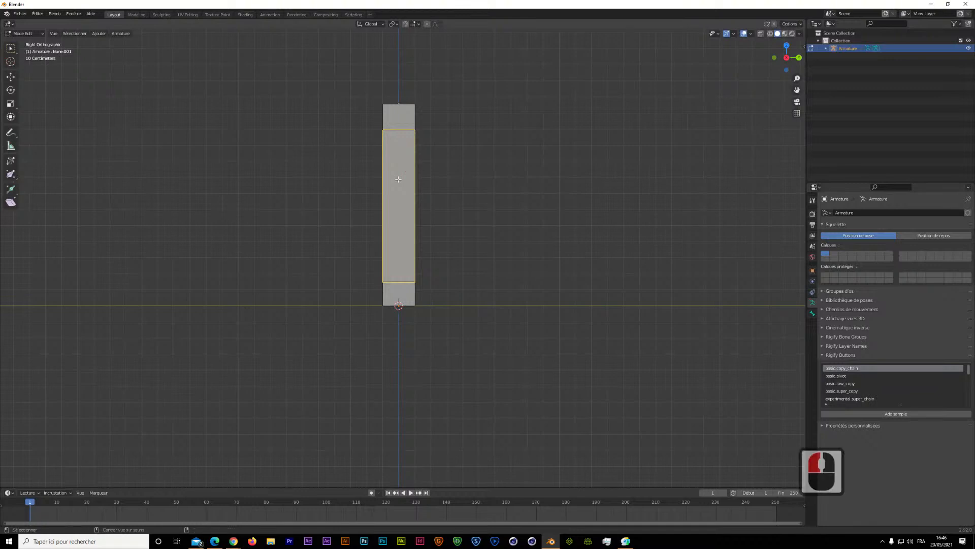
pyautogui.hotkey('ctrl', 'alt', 's')
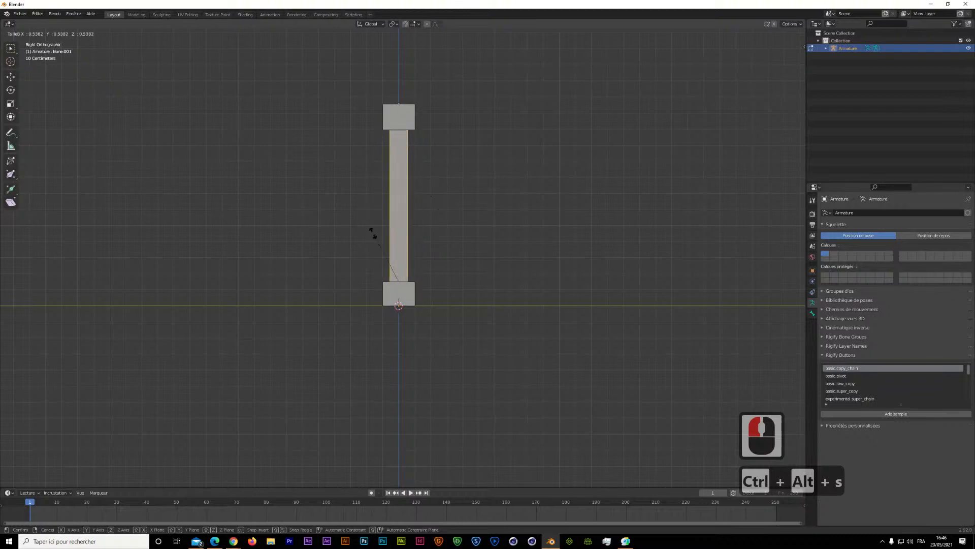
pyautogui.click(368, 272)
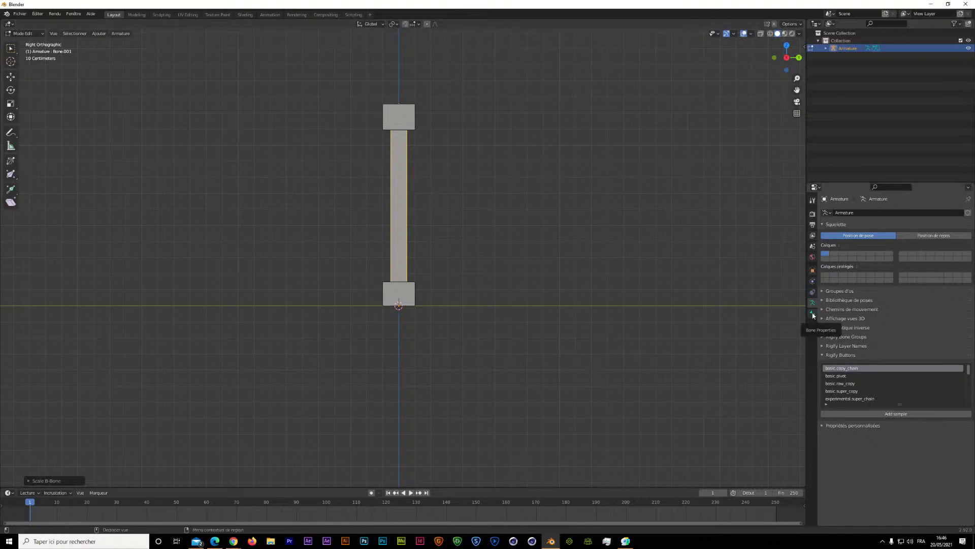
# Set the long middle bone's Bendy Bone segments to 32 in its bone properties
pyautogui.click(813, 314)
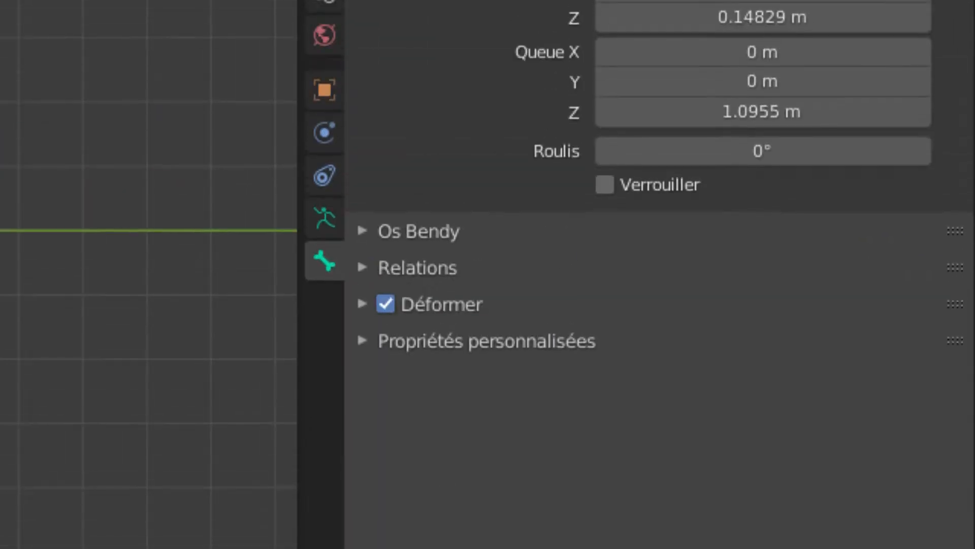
pyautogui.click(441, 232)
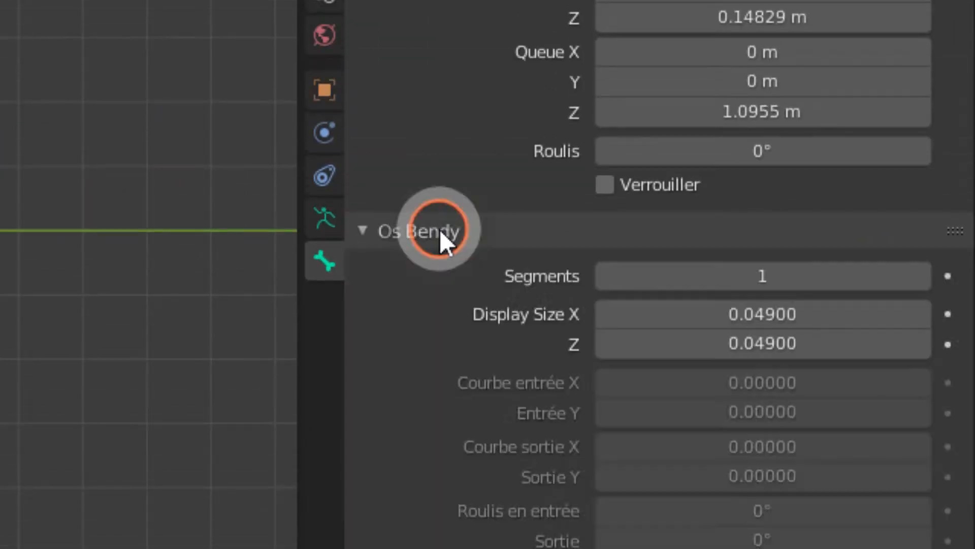
pyautogui.click(796, 278)
pyautogui.write('32')
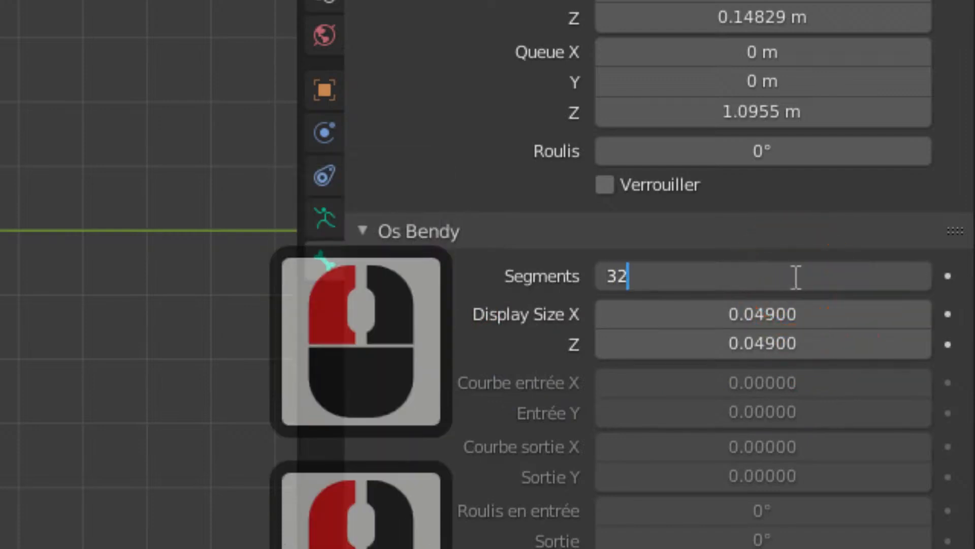
pyautogui.press('Return')
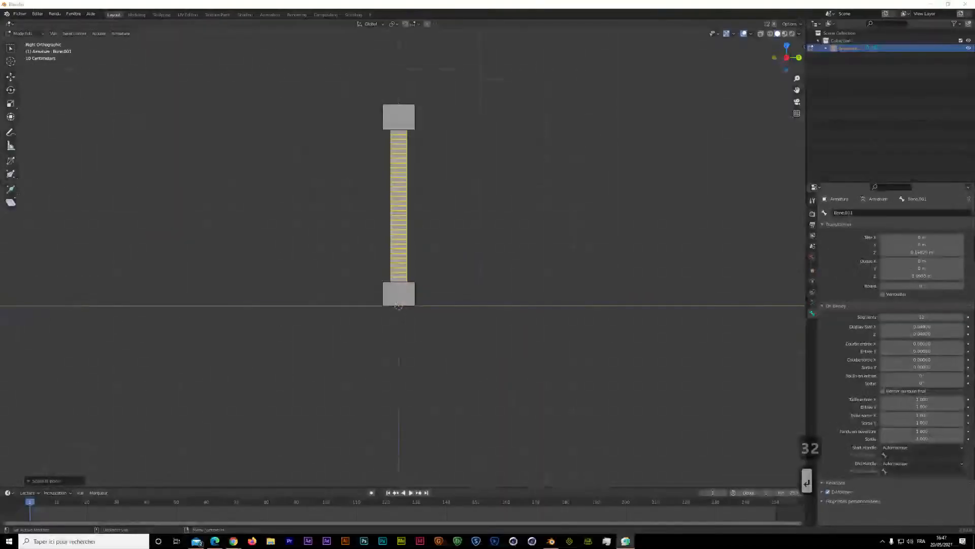
# Deselect the bones and switch the armature from Edit Mode to Pose Mode
pyautogui.click(373, 165)
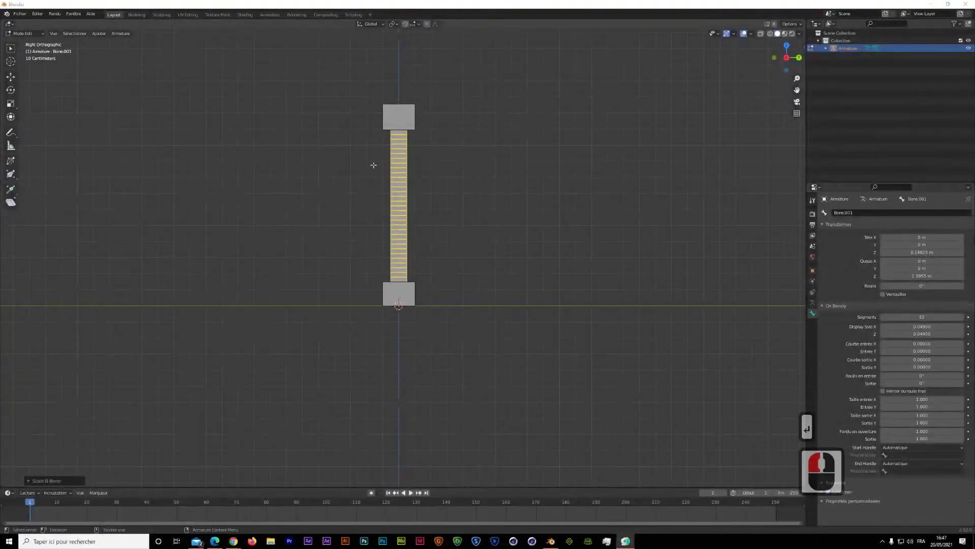
pyautogui.click(444, 144)
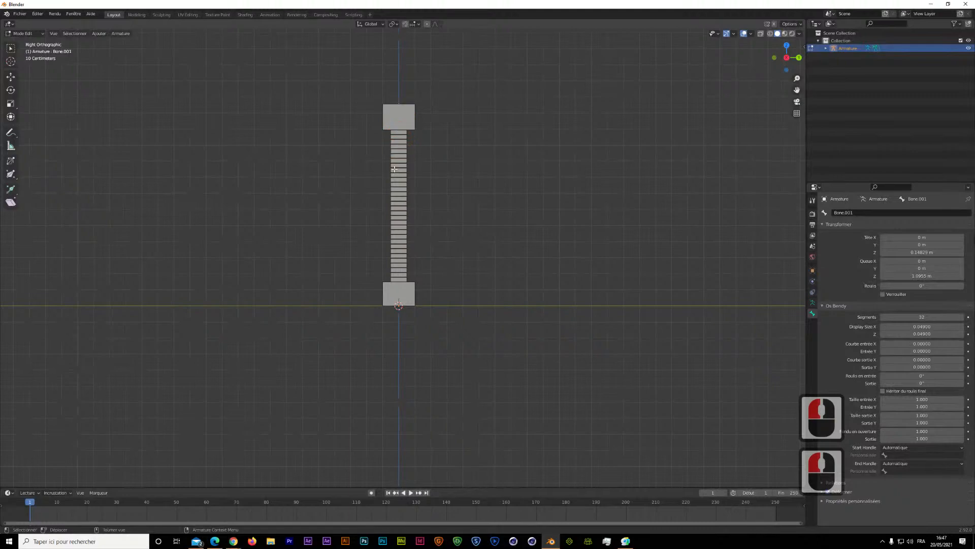
pyautogui.click(37, 33)
pyautogui.click(26, 60)
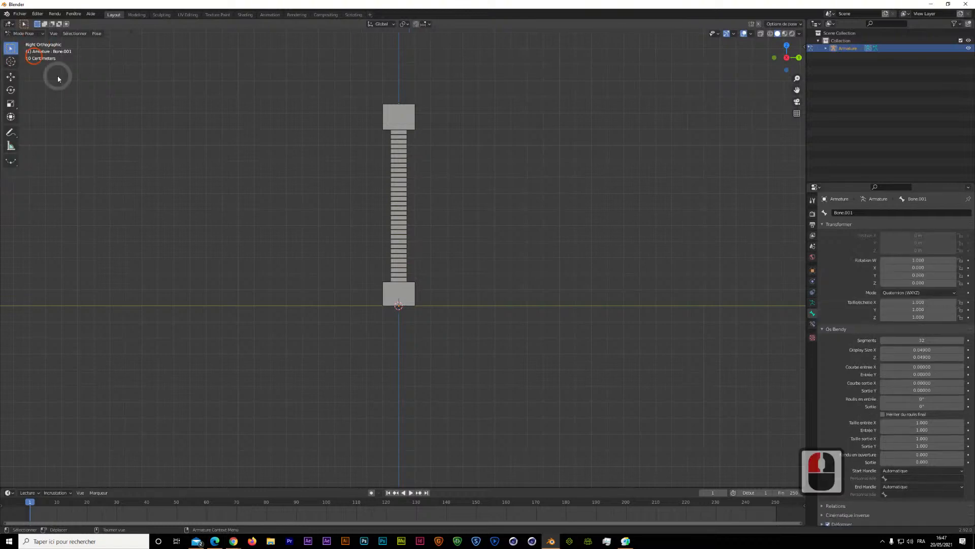
# Add a Stretch To constraint to the long middle bone with the short top bone as its target
pyautogui.click(417, 119)
pyautogui.click(406, 121)
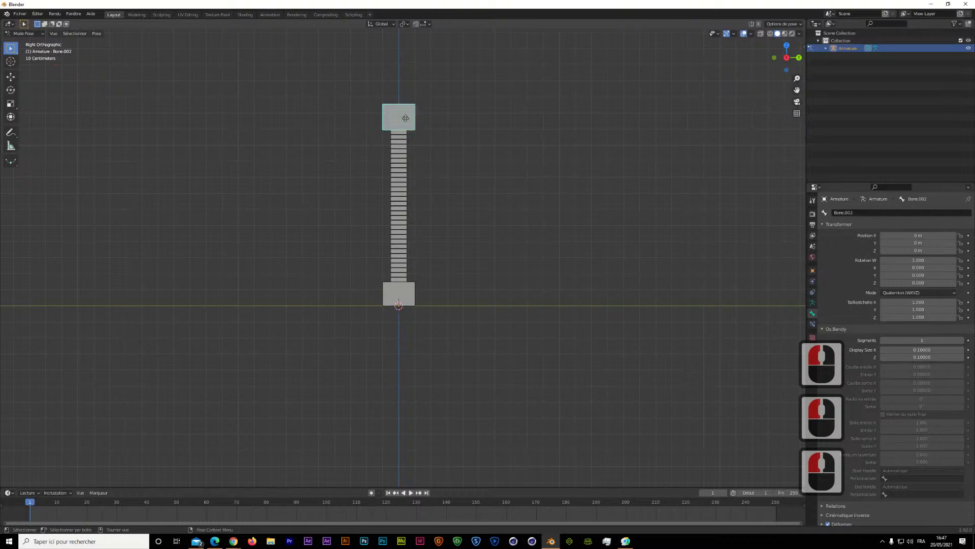
pyautogui.press('g')
pyautogui.rightClick(407, 110)
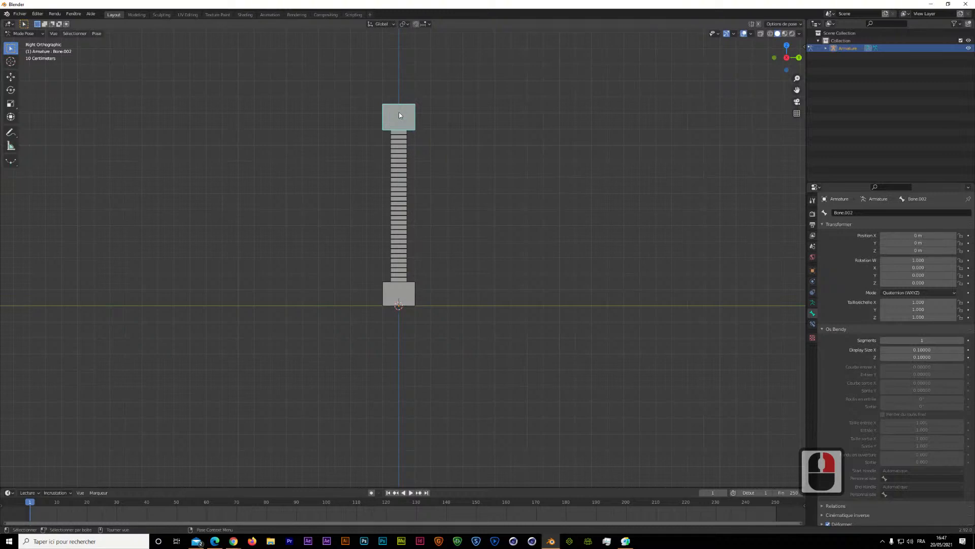
pyautogui.keyDown('shift'); pyautogui.click(398, 173); pyautogui.keyUp('shift')
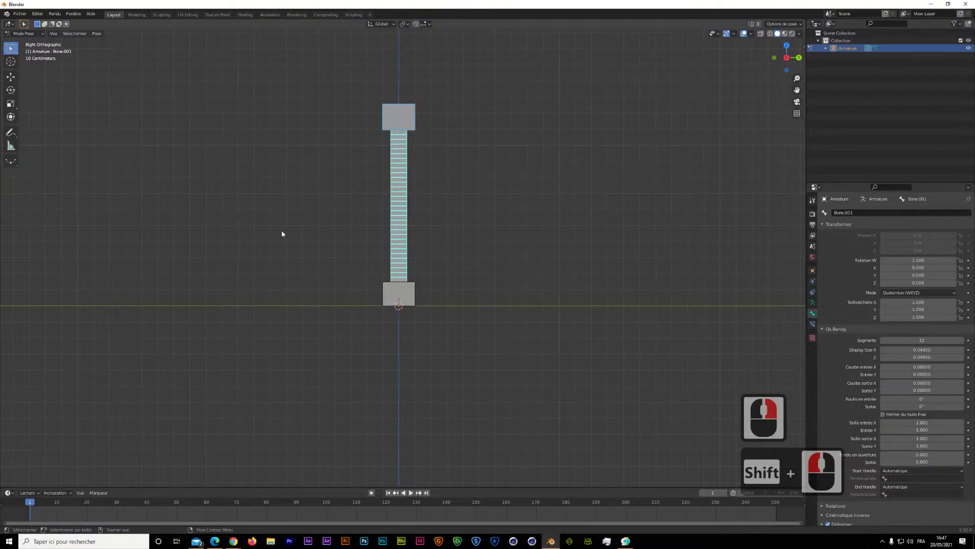
pyautogui.hotkey('ctrl', 'shift', 'c')
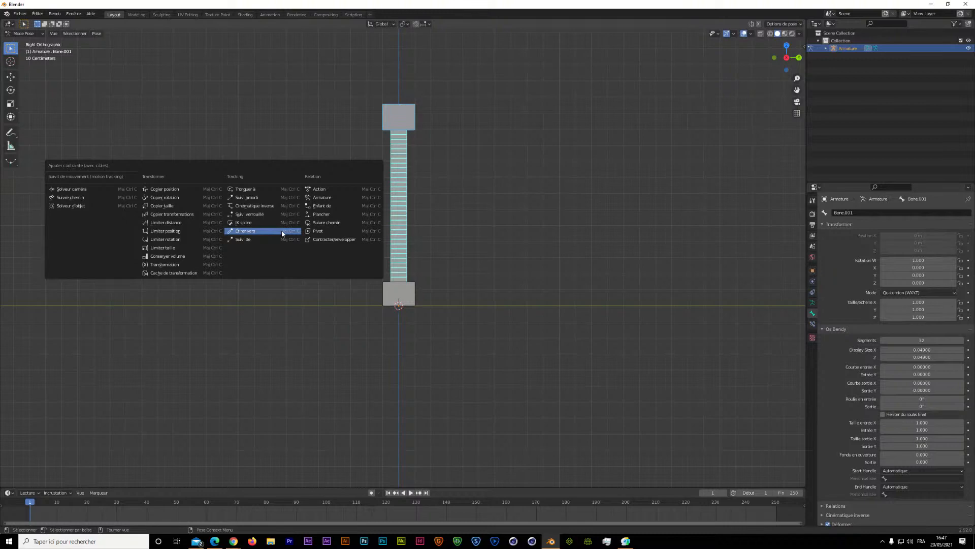
pyautogui.click(283, 233)
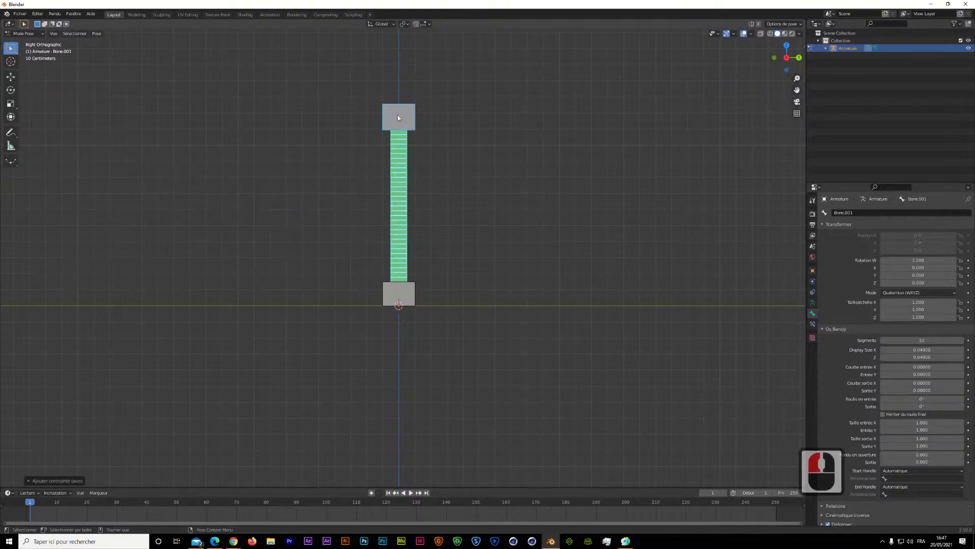
# Test the tube's bend by trial-moving and rotating the short top bone and the base bone, cancelling each transform
pyautogui.click(398, 118)
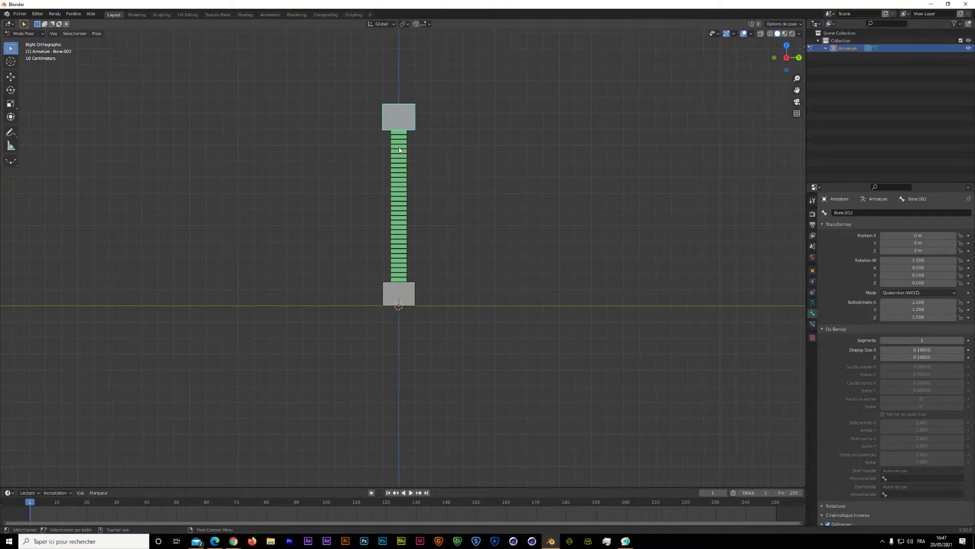
pyautogui.press('g')
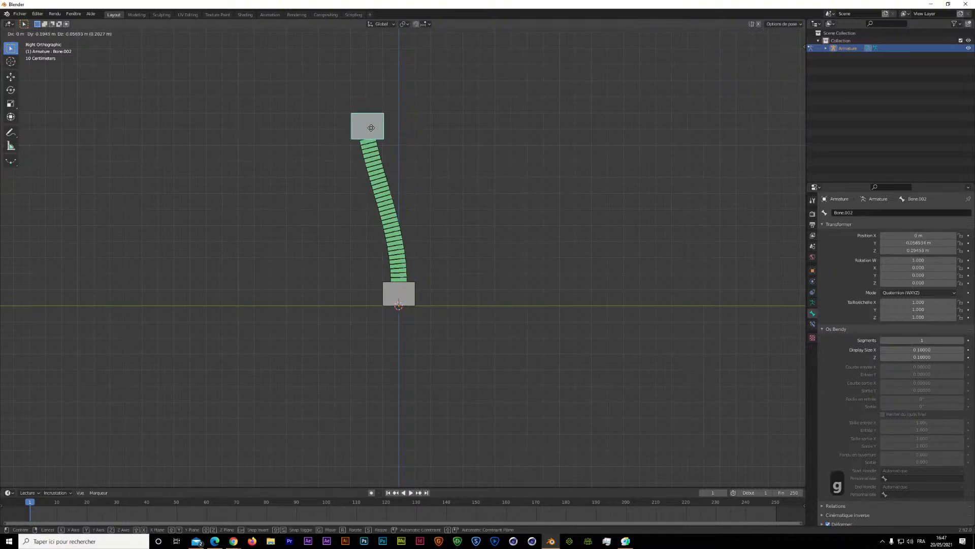
pyautogui.rightClick(362, 131)
pyautogui.click(404, 292)
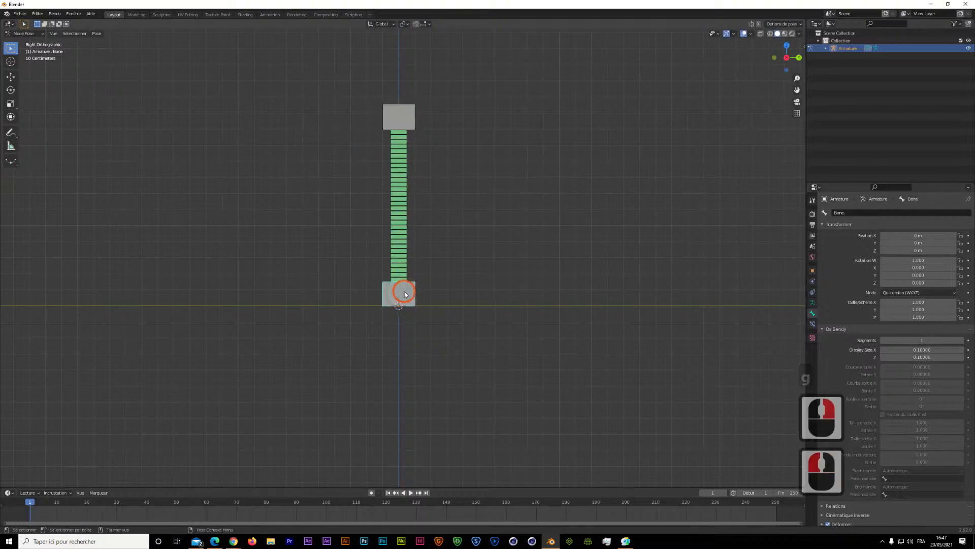
pyautogui.press('g')
pyautogui.press('r')
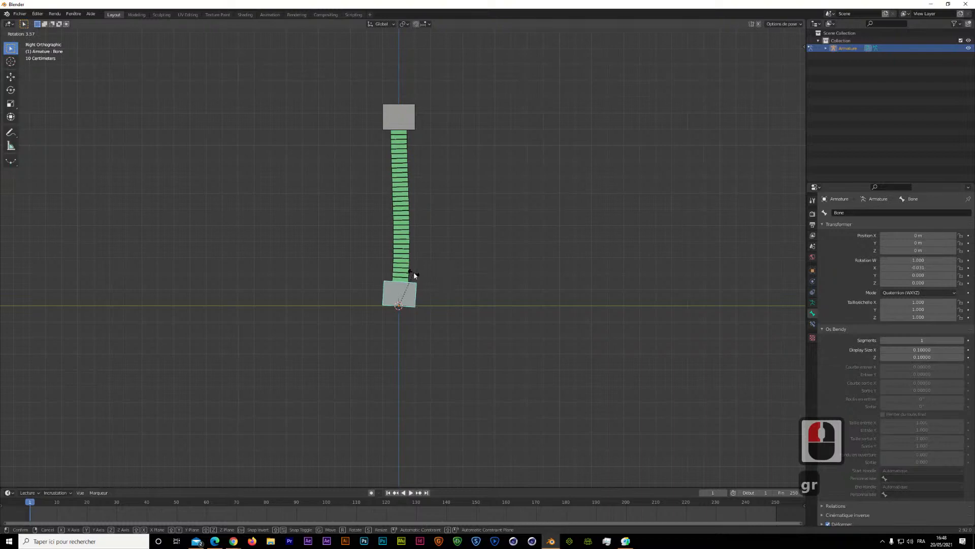
pyautogui.rightClick(413, 274)
pyautogui.click(405, 118)
pyautogui.press('g')
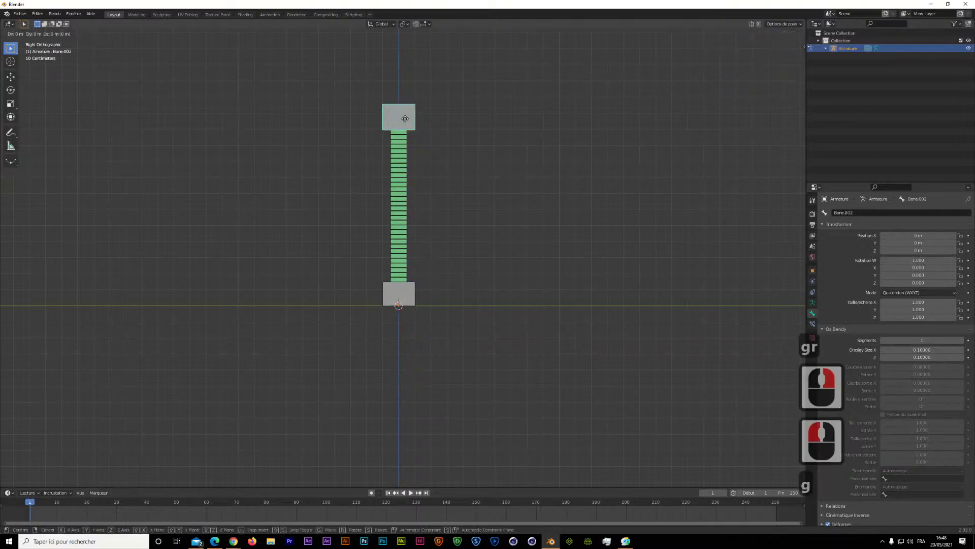
pyautogui.press('r')
pyautogui.rightClick(420, 128)
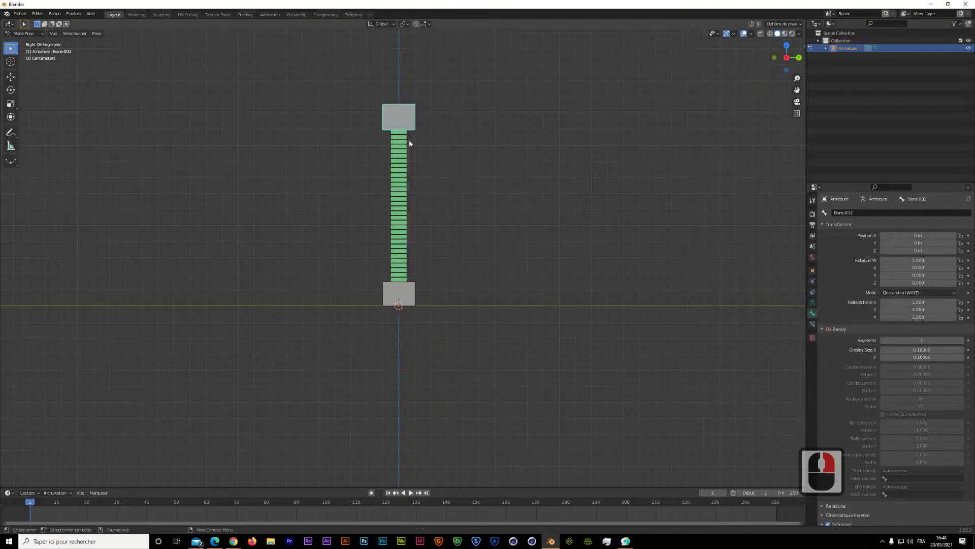
# Rename the short top bone to Fin in its bone properties
pyautogui.click(400, 123)
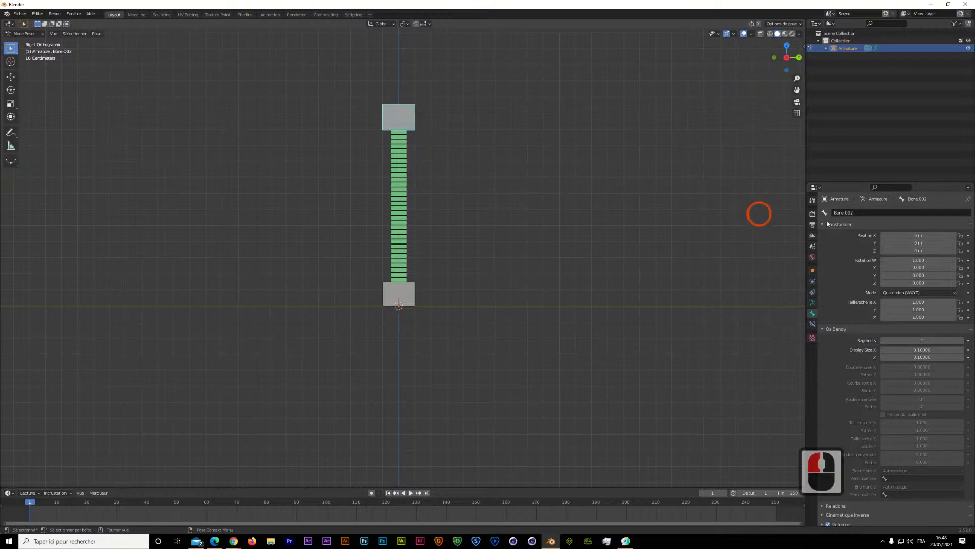
pyautogui.click(857, 212)
pyautogui.write('Fin')
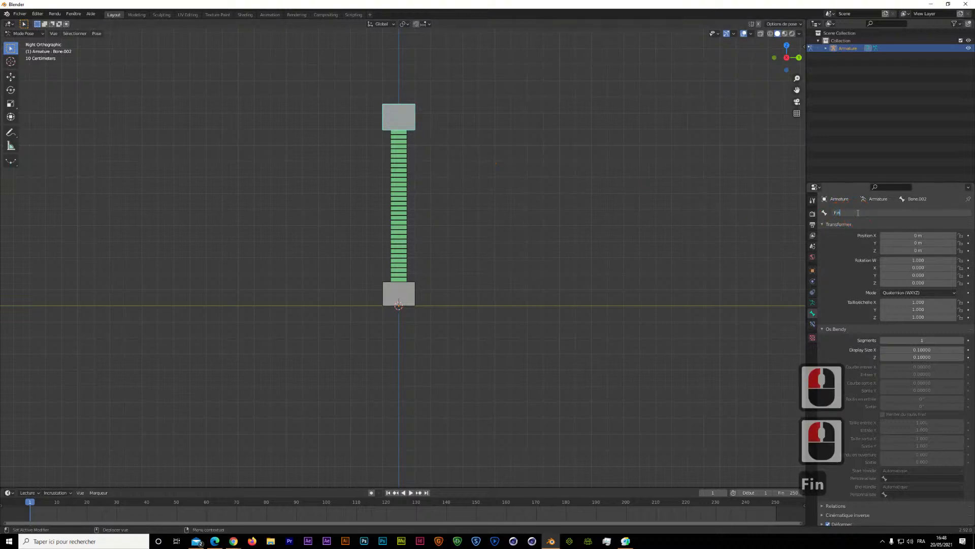
pyautogui.press('Return')
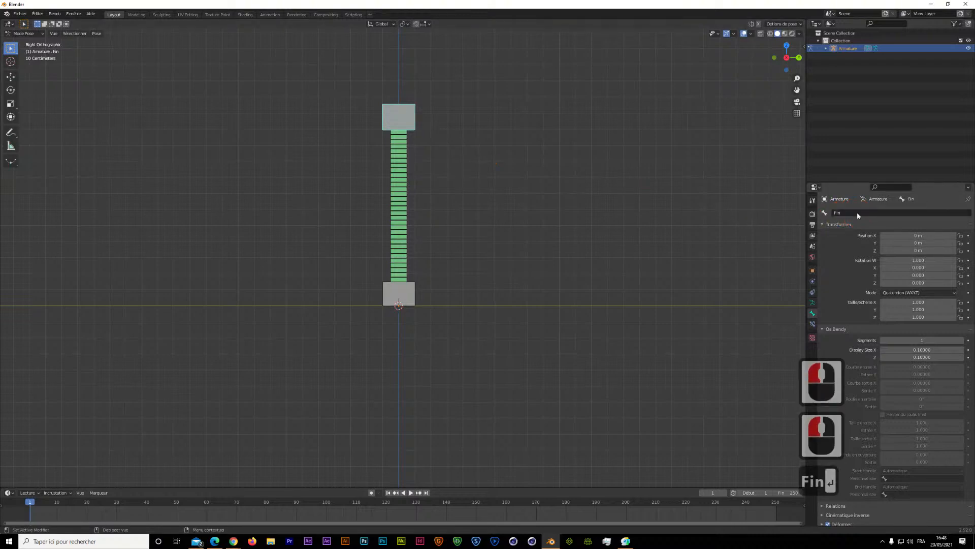
# Rename the long middle bone to Milieu
pyautogui.click(396, 213)
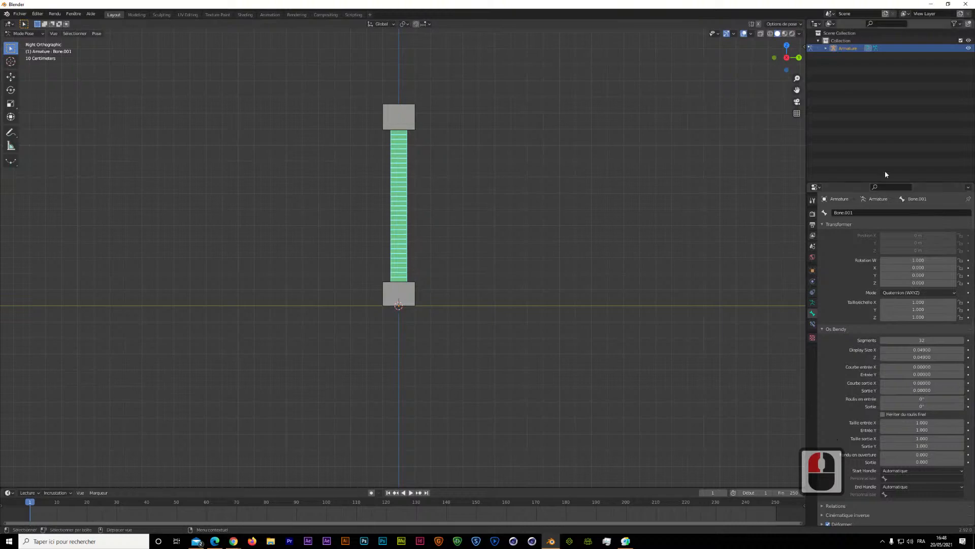
pyautogui.click(862, 211)
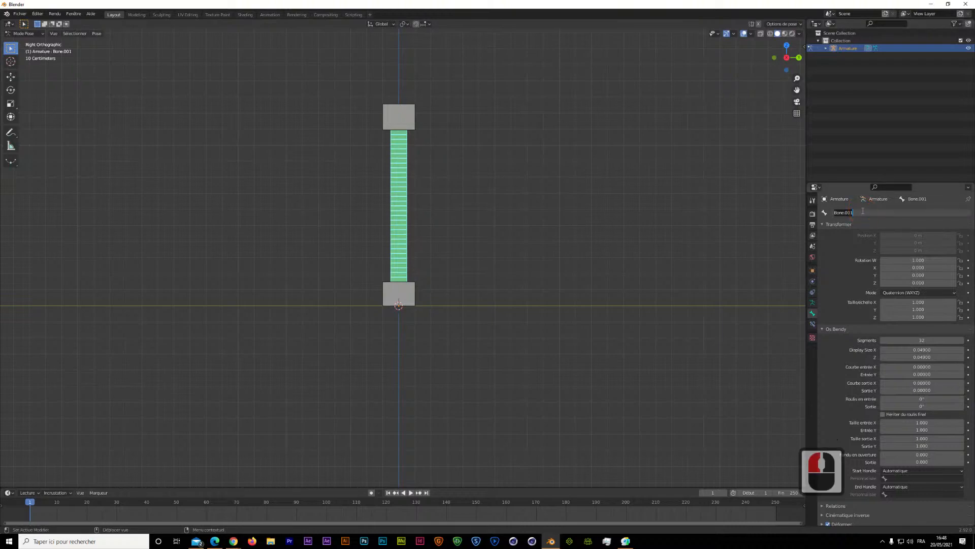
pyautogui.write('Milieu')
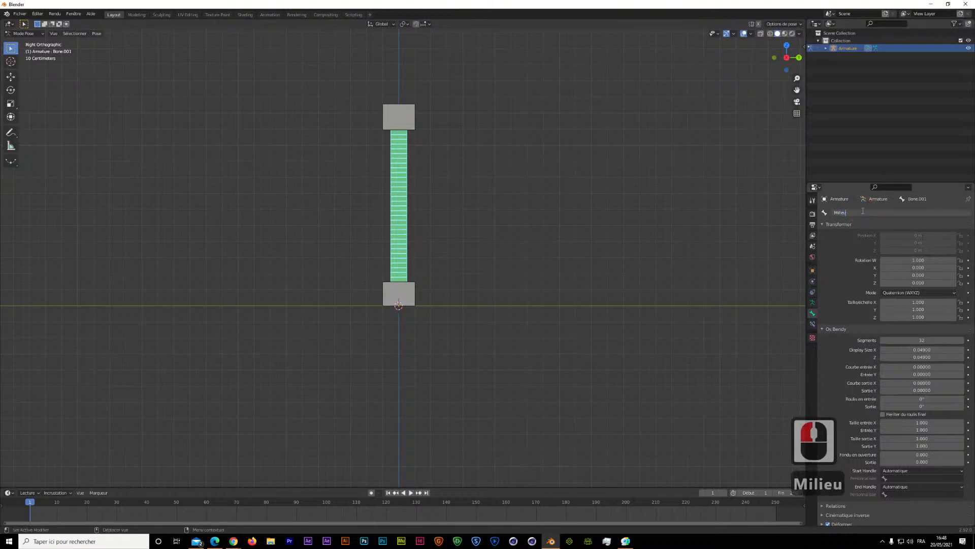
pyautogui.press('Return')
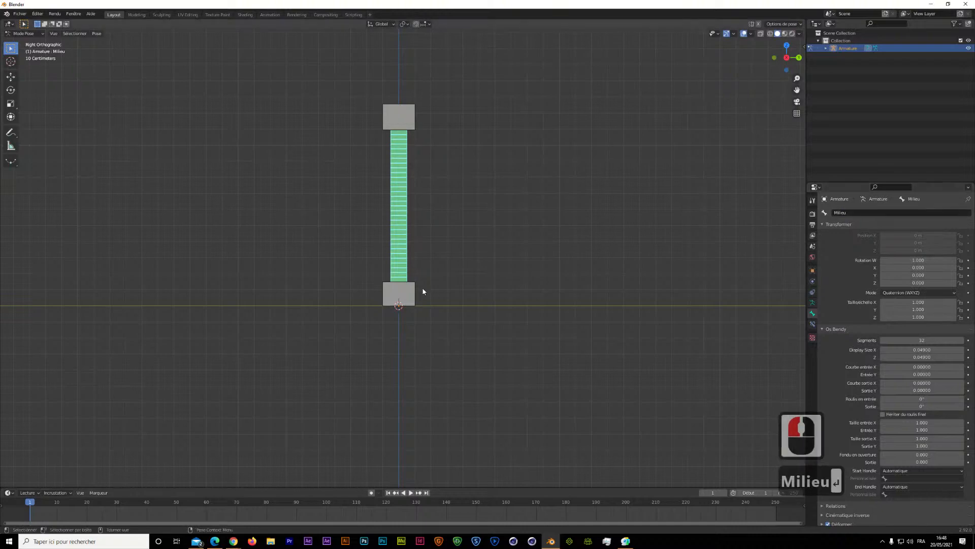
# Rename the short bone at the origin to Base
pyautogui.click(414, 299)
pyautogui.click(808, 227)
pyautogui.click(854, 210)
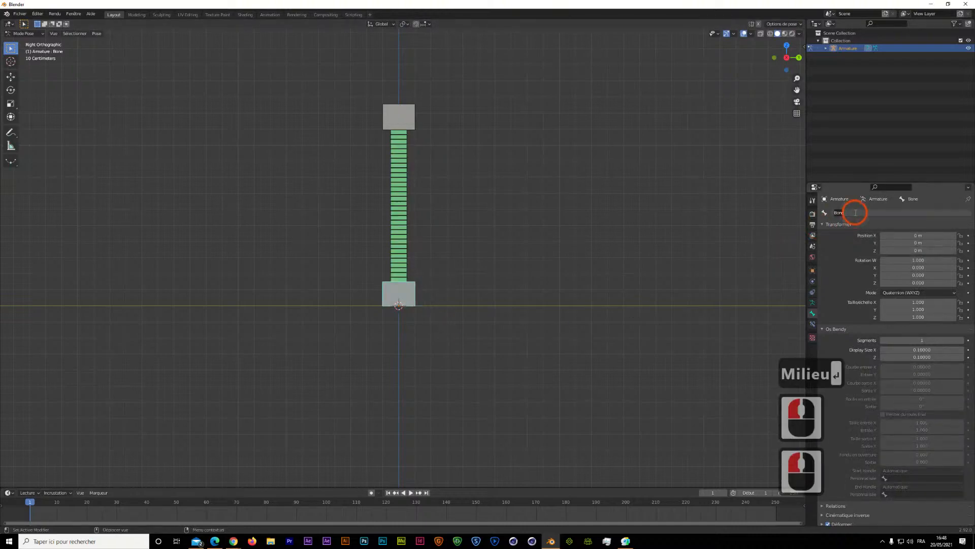
pyautogui.write('Base')
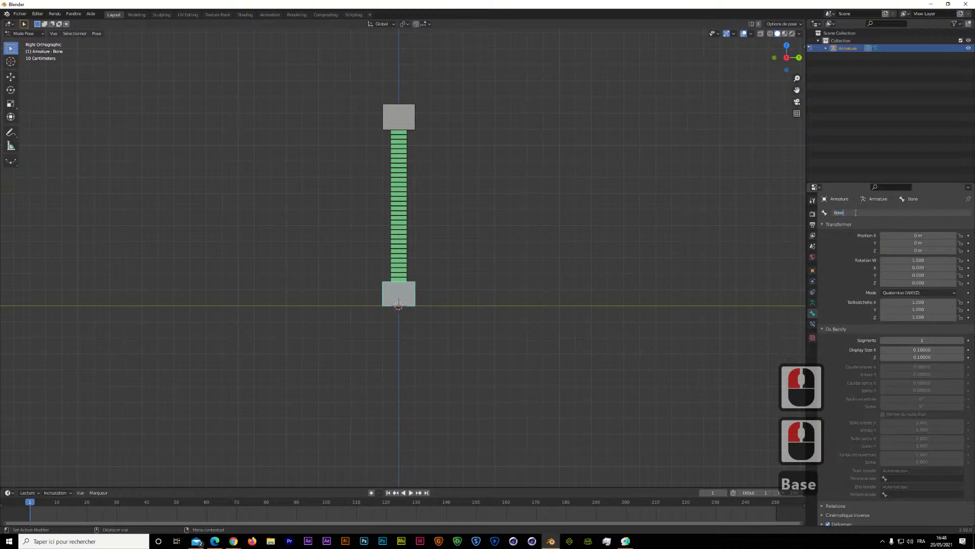
pyautogui.press('Return')
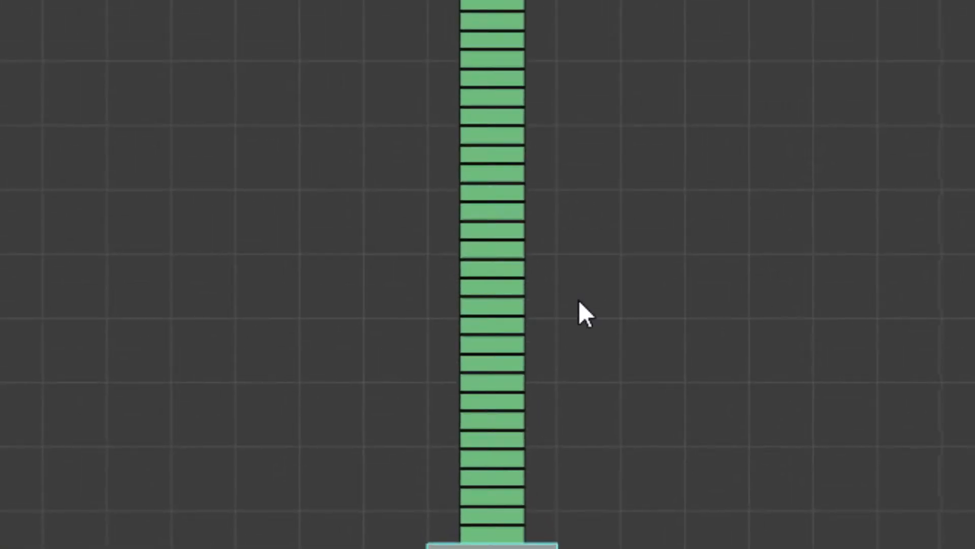
# Set both the Start Handle and End Handle types of the Milieu bone to Absolu
pyautogui.click(505, 306)
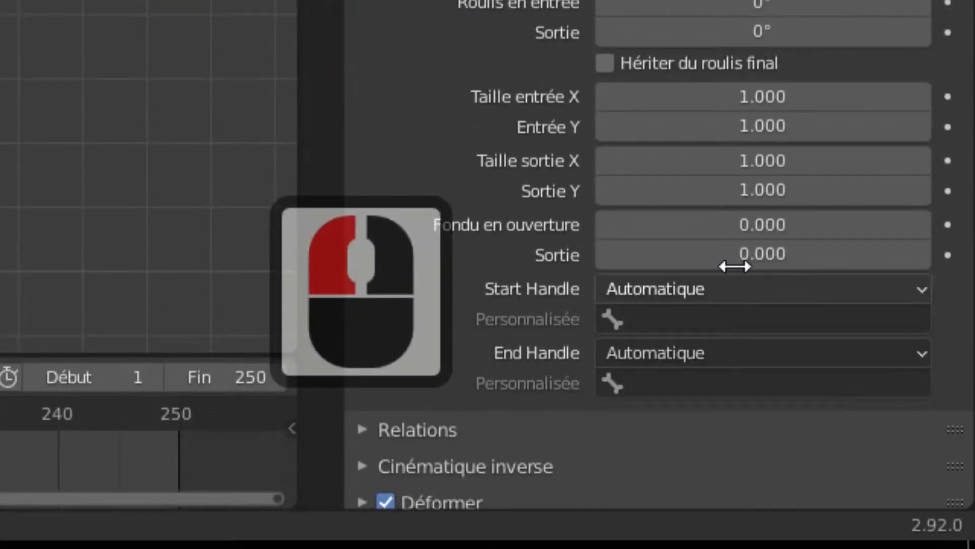
pyautogui.click(710, 288)
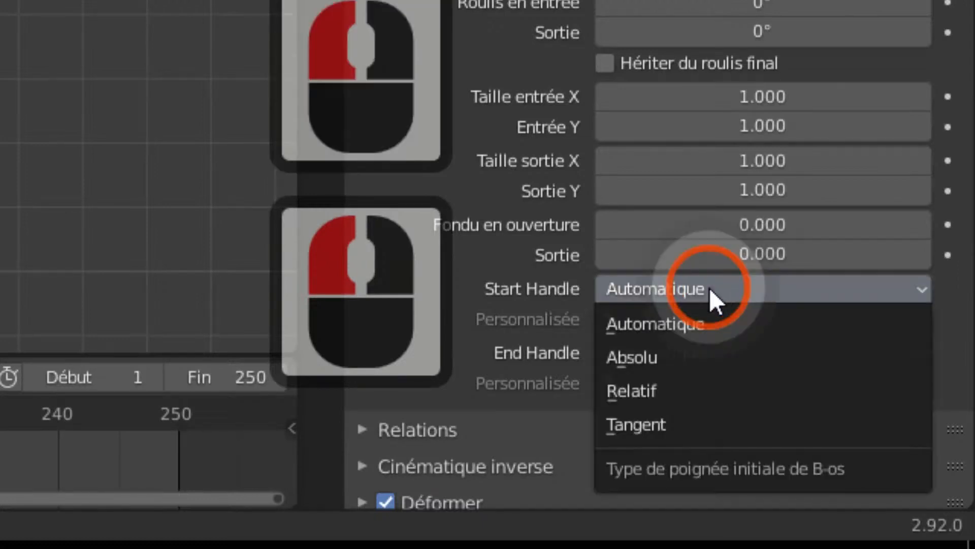
pyautogui.click(685, 349)
pyautogui.click(686, 348)
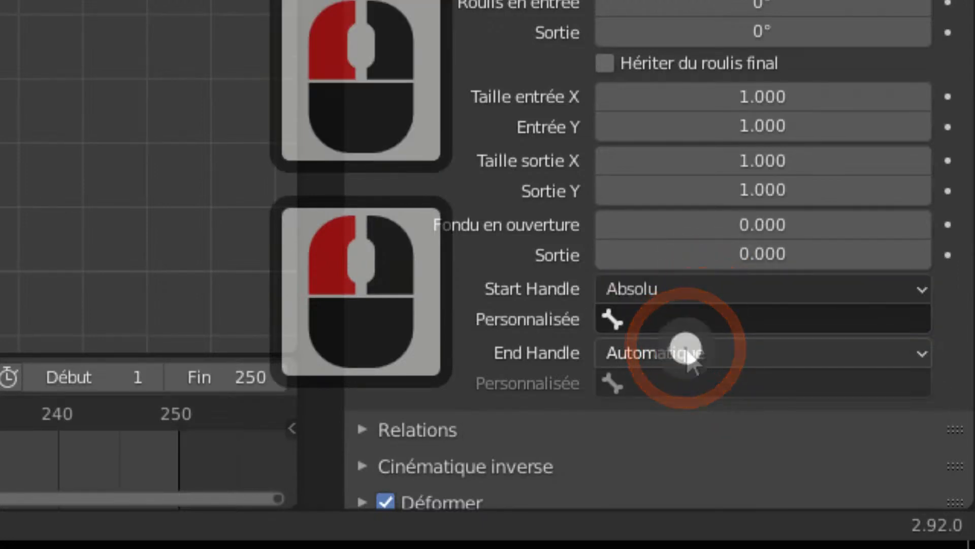
pyautogui.click(641, 281)
# Assign Base as the Milieu bone's custom start handle and Fin as its custom end handle
pyautogui.doubleClick(654, 331)
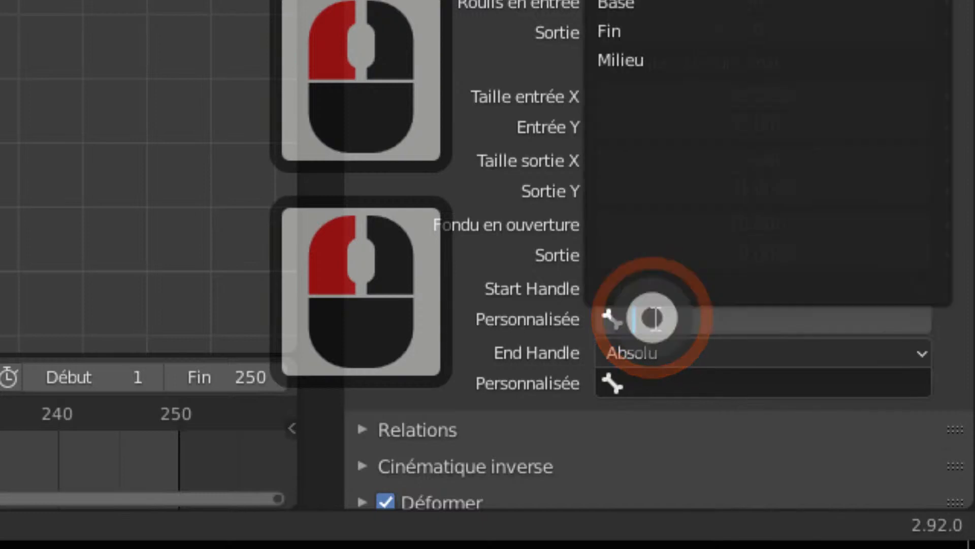
pyautogui.click(627, 11)
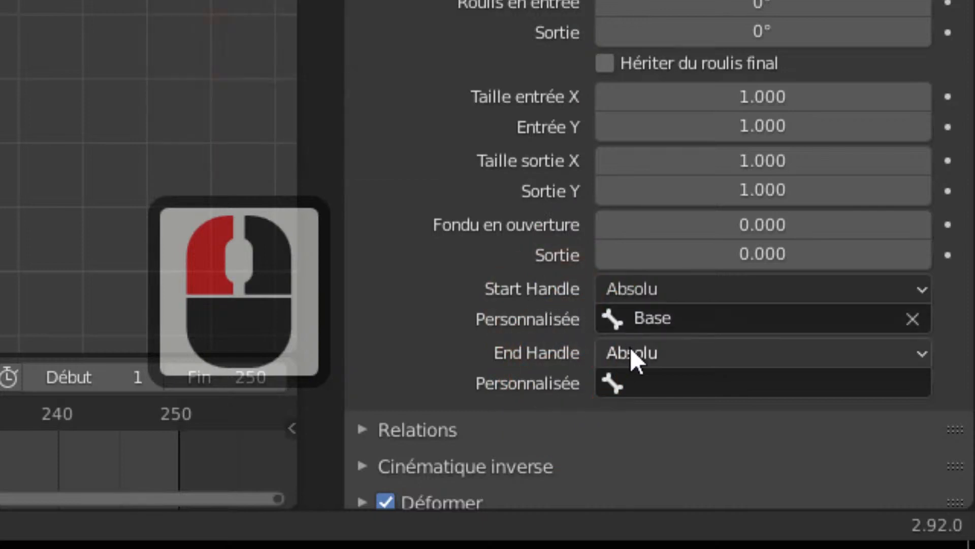
pyautogui.click(639, 383)
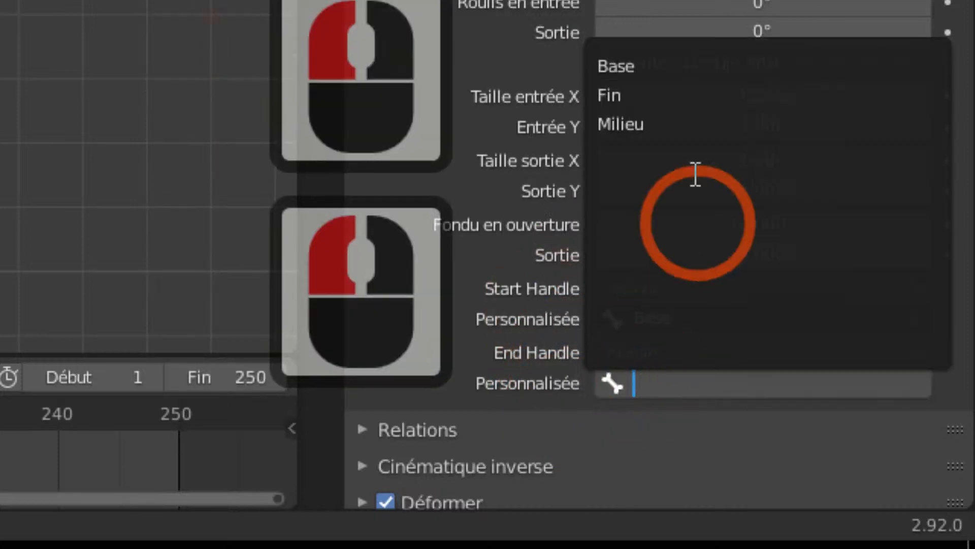
pyautogui.click(666, 98)
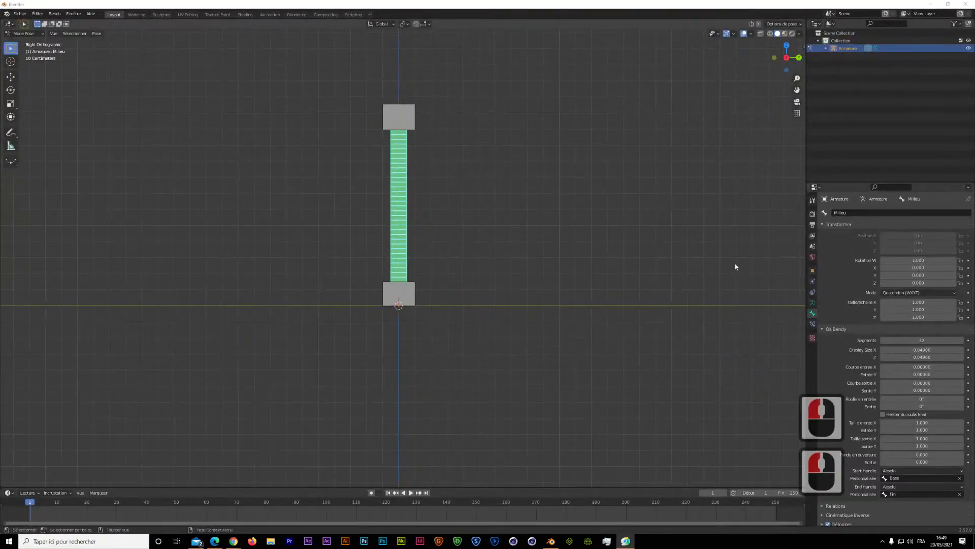
# Try rotating and moving the Fin bone to test how the tube bends, cancelling each transform
pyautogui.click(402, 118)
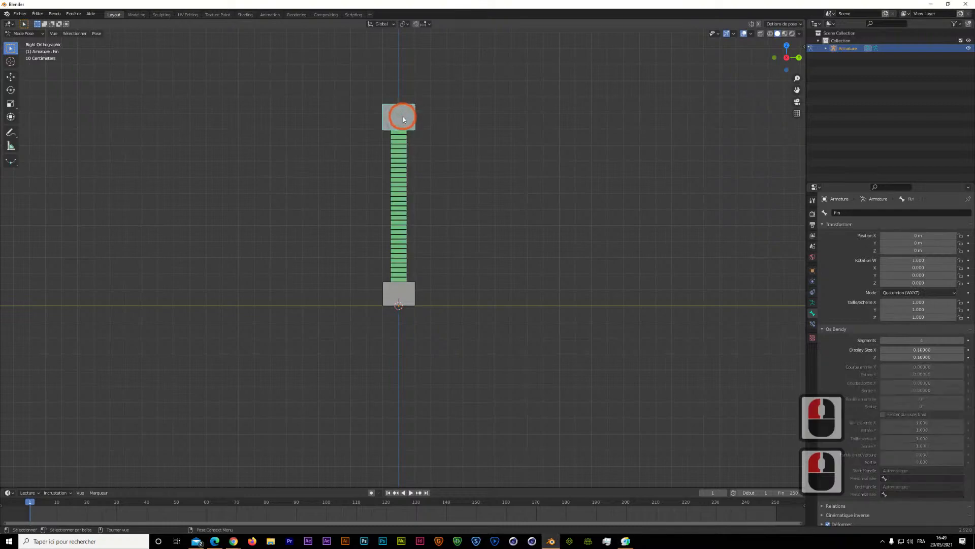
pyautogui.press('g')
pyautogui.press('r')
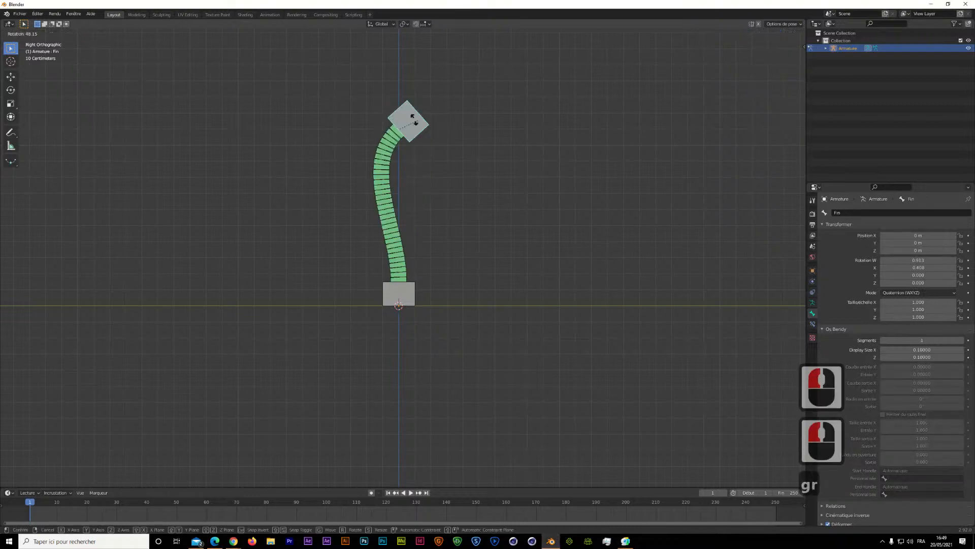
pyautogui.rightClick(426, 126)
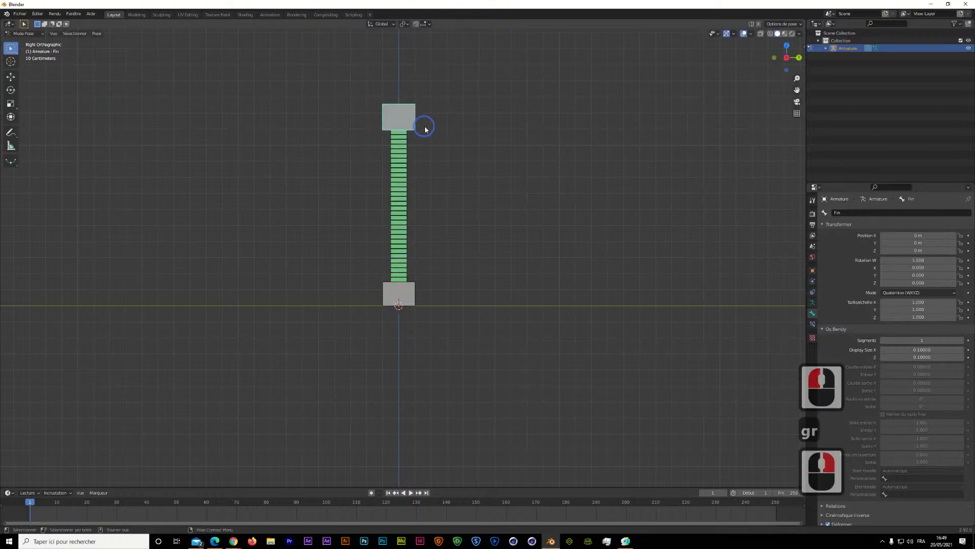
pyautogui.click(399, 114)
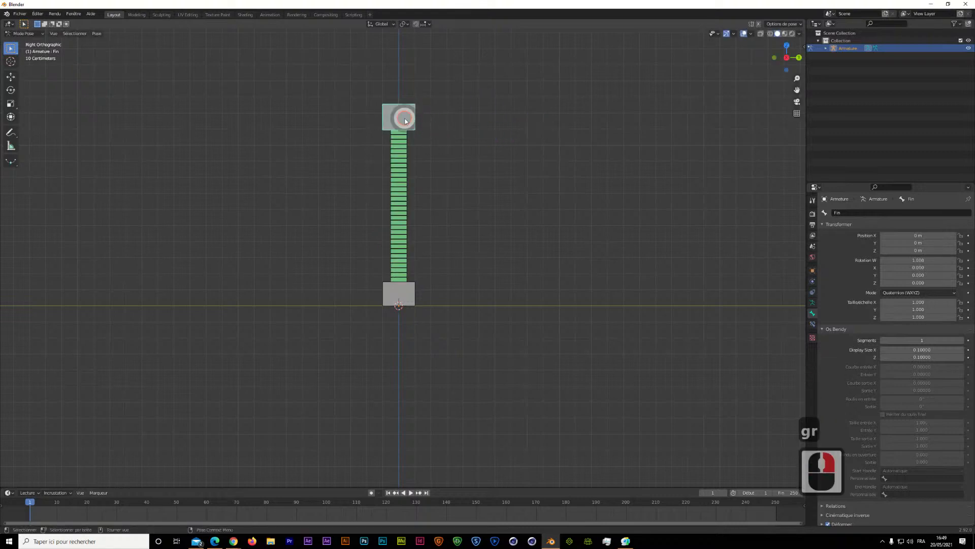
pyautogui.press('g')
pyautogui.rightClick(486, 130)
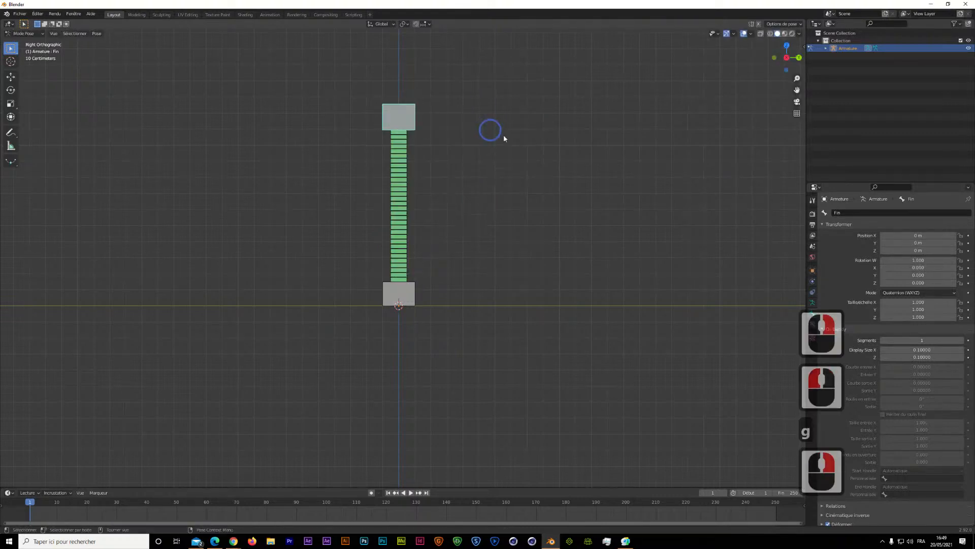
# Move the Base bone upward and toward negative Y, away from the origin, so the tube curves
pyautogui.click(410, 294)
pyautogui.press('g')
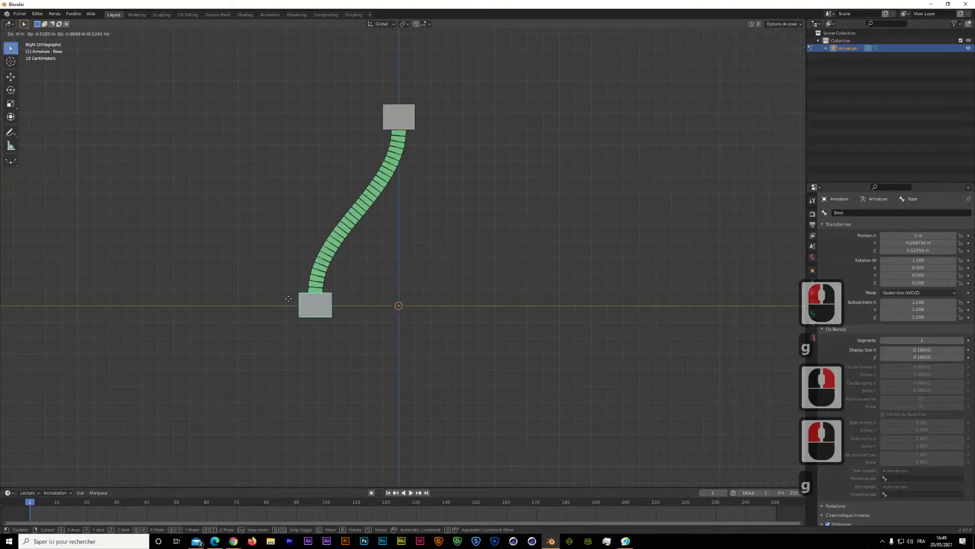
pyautogui.click(269, 227)
# Rotate the Fin bone roughly a quarter turn clockwise to bend the tube into an arc
pyautogui.click(407, 111)
pyautogui.press('g')
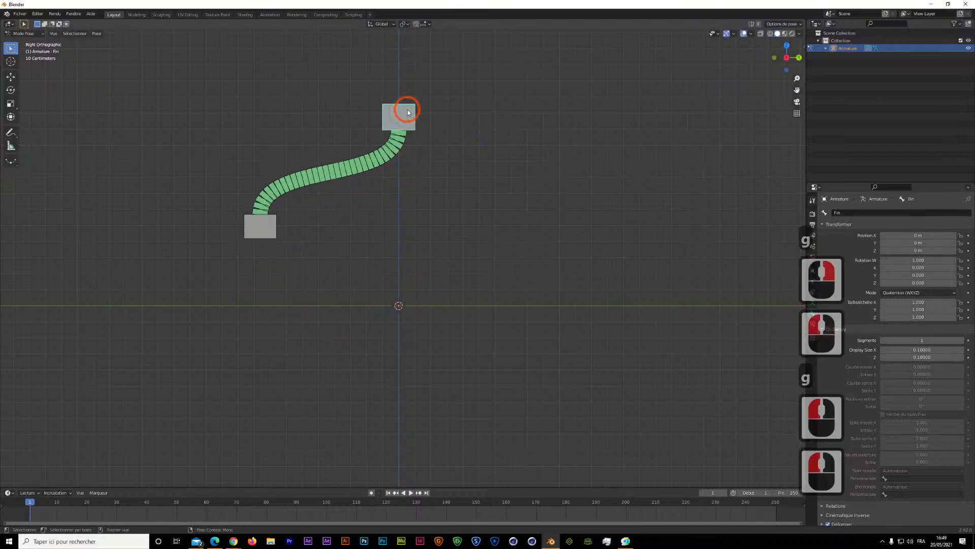
pyautogui.press('g')
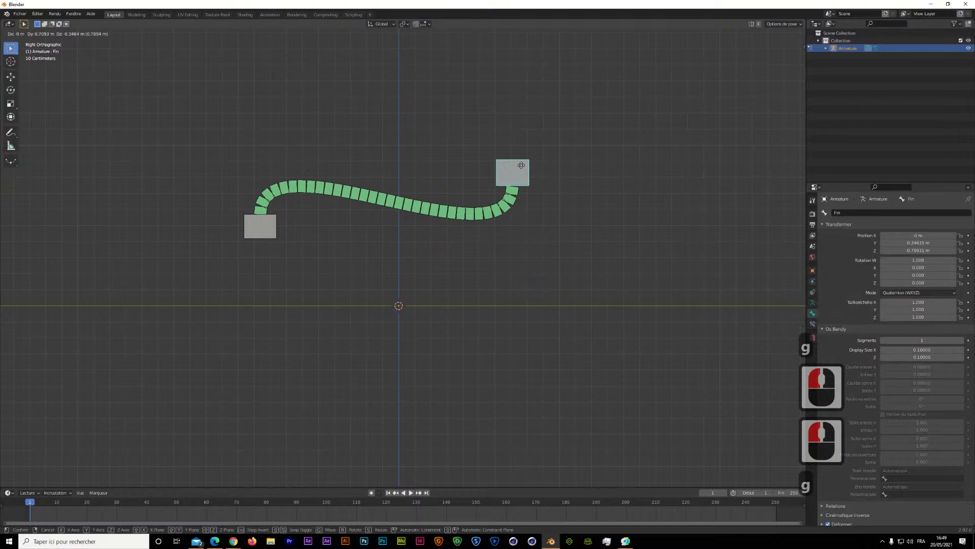
pyautogui.press('r')
pyautogui.click(534, 210)
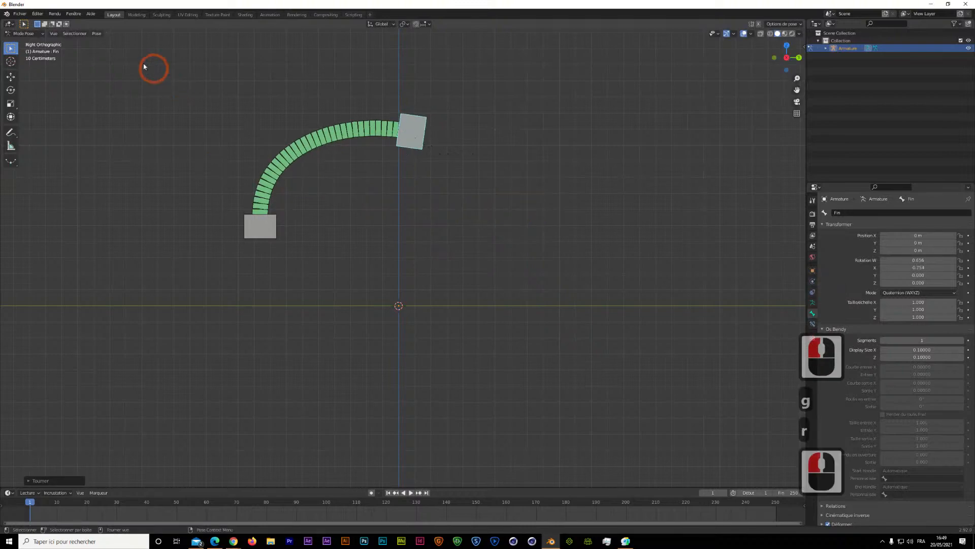
# Clear all pose transforms of the selected Fin bone
pyautogui.click(96, 33)
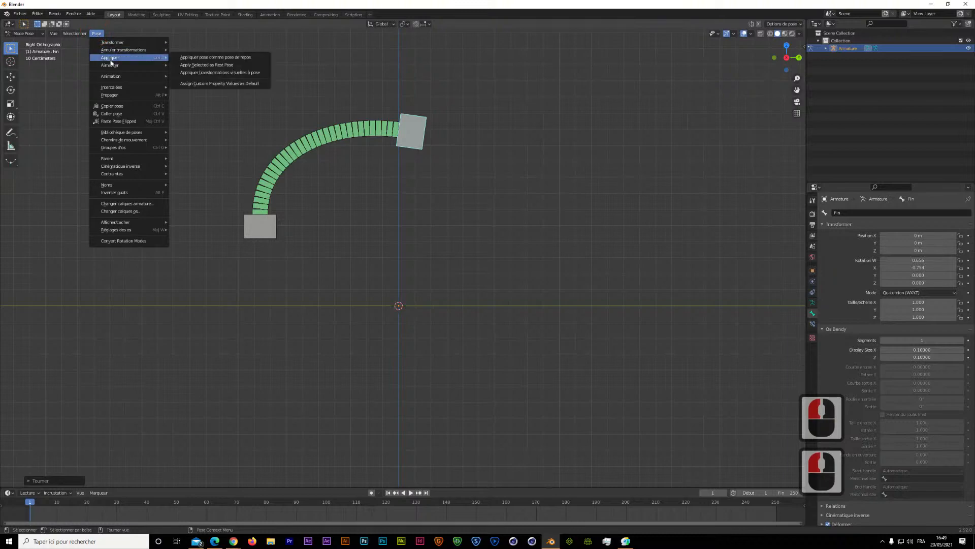
pyautogui.moveTo(167, 52)
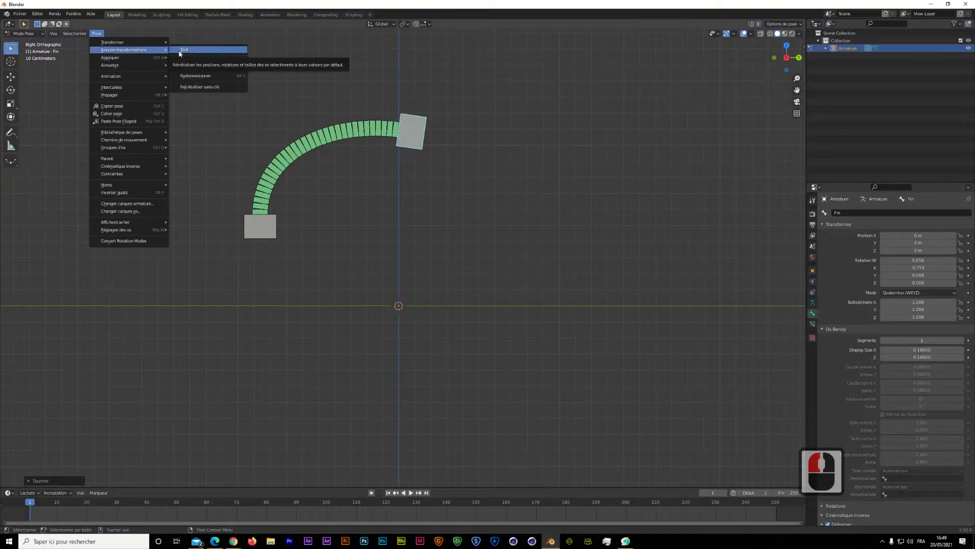
pyautogui.click(181, 53)
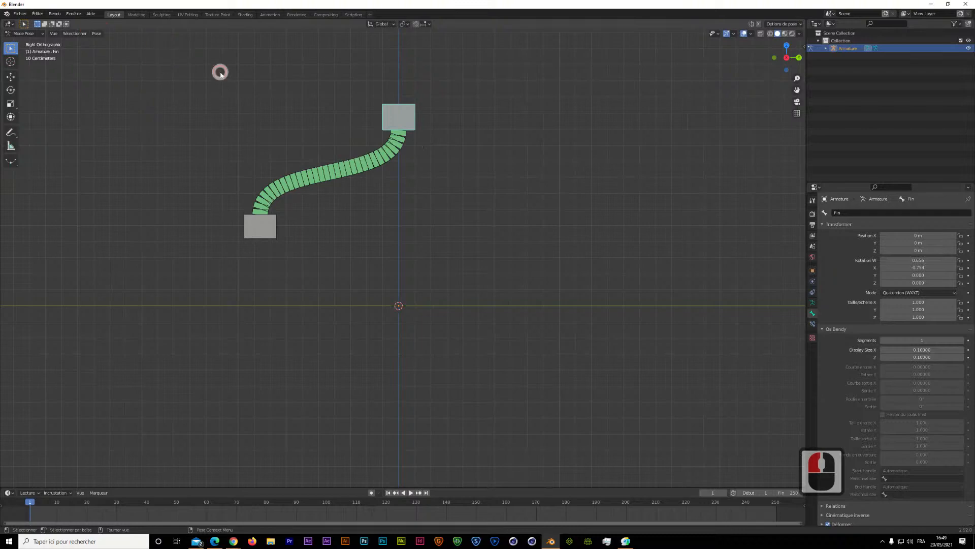
# Select all the bones and clear their pose transforms to return the rig to its straight rest pose
pyautogui.click(204, 81)
pyautogui.moveTo(204, 81); pyautogui.dragTo(448, 268)
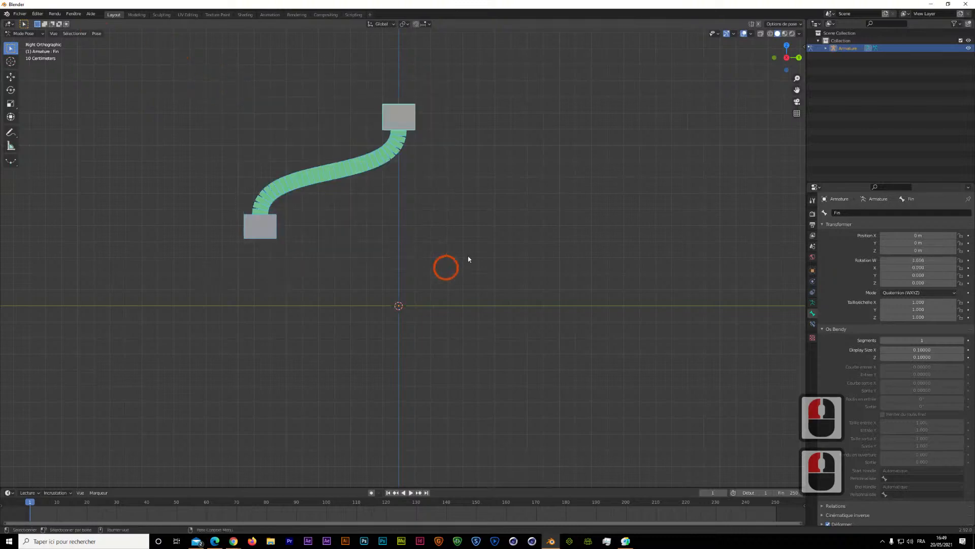
pyautogui.click(97, 34)
pyautogui.moveTo(107, 52)
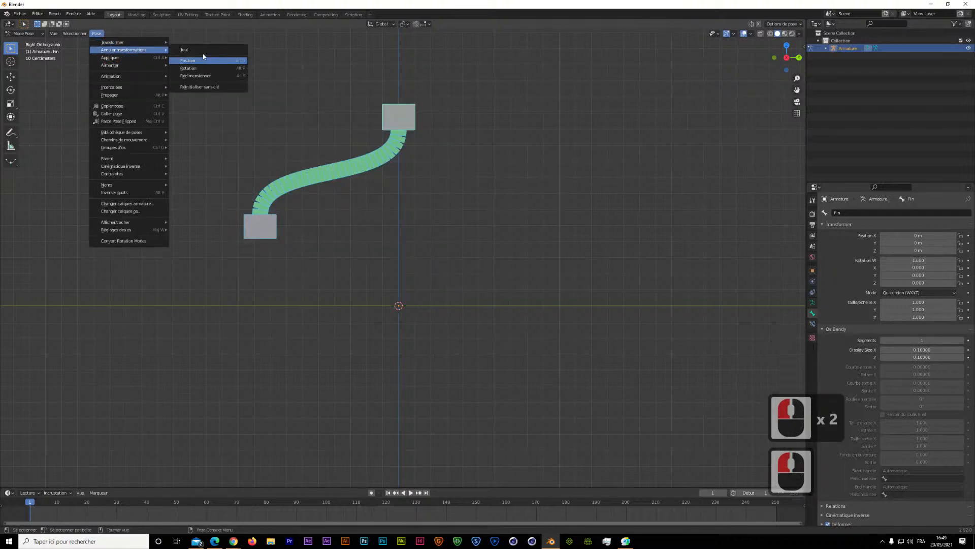
pyautogui.click(203, 55)
pyautogui.doubleClick(320, 118)
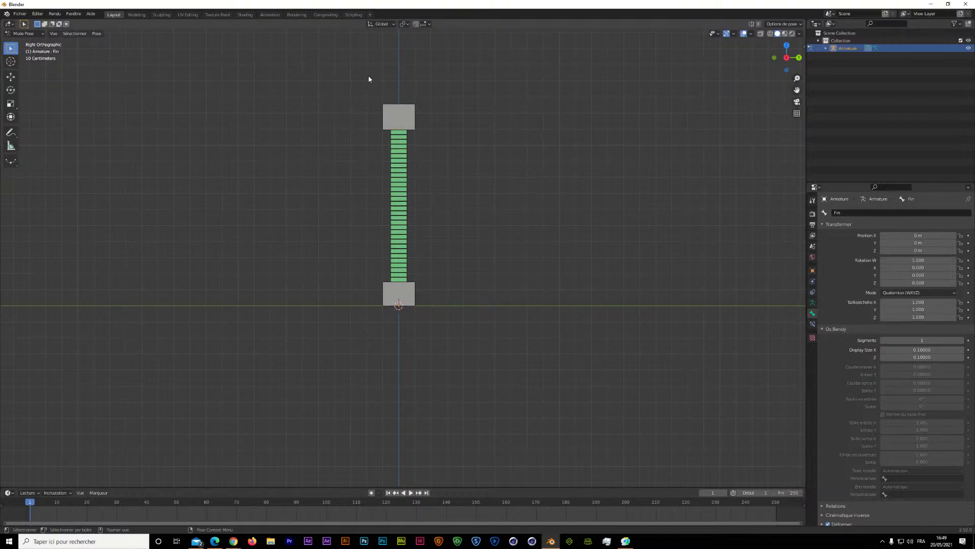
# Switch to Object Mode, add a UV sphere at the origin and scale it down to about 0.165
pyautogui.click(24, 33)
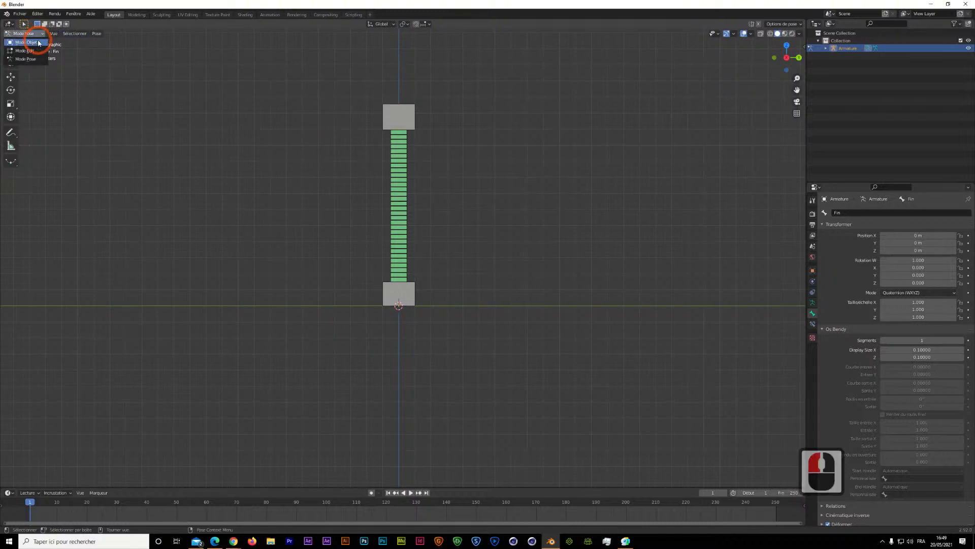
pyautogui.click(37, 41)
pyautogui.doubleClick(248, 215)
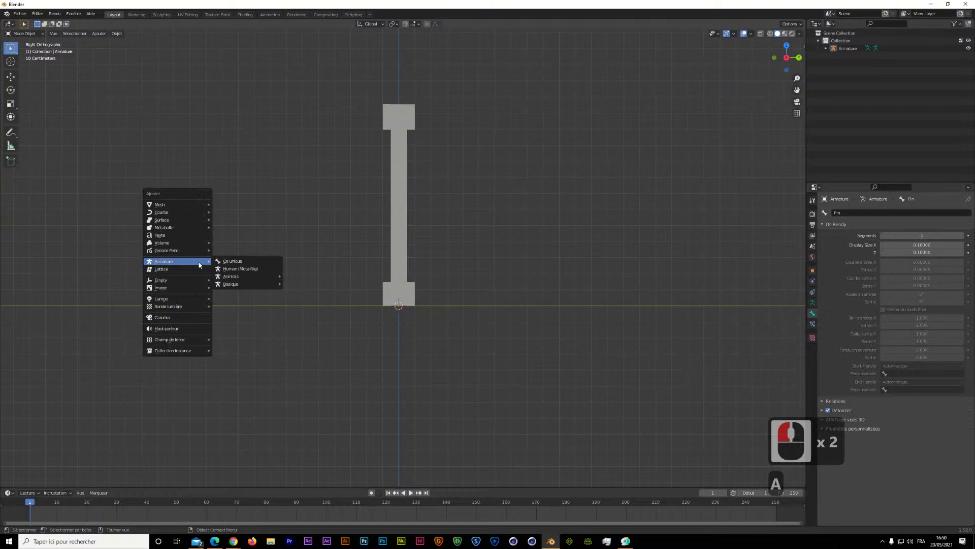
pyautogui.moveTo(197, 207)
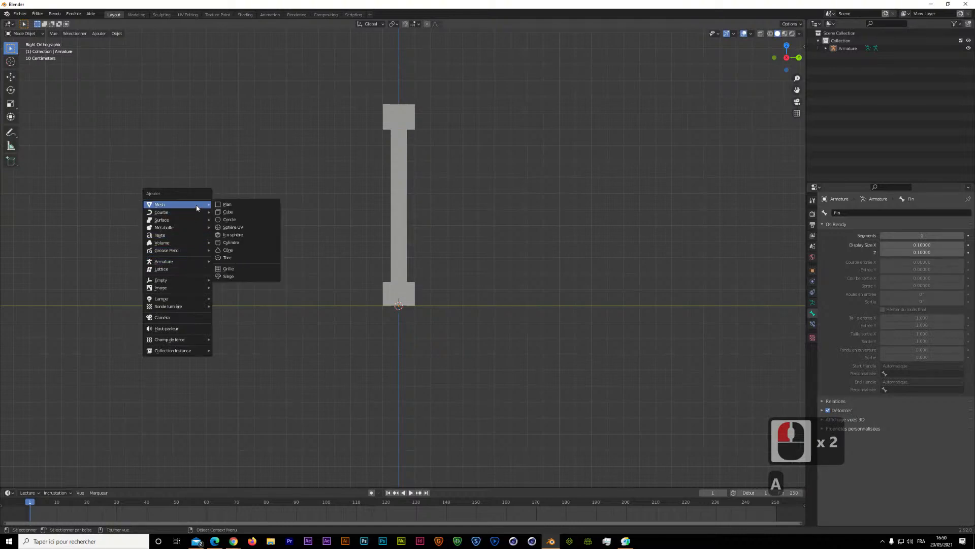
pyautogui.click(245, 228)
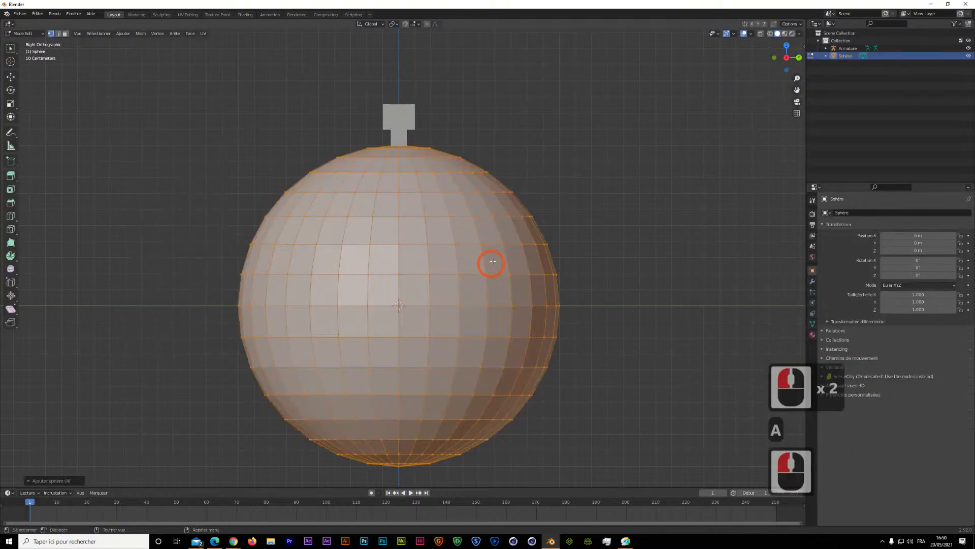
pyautogui.press('s')
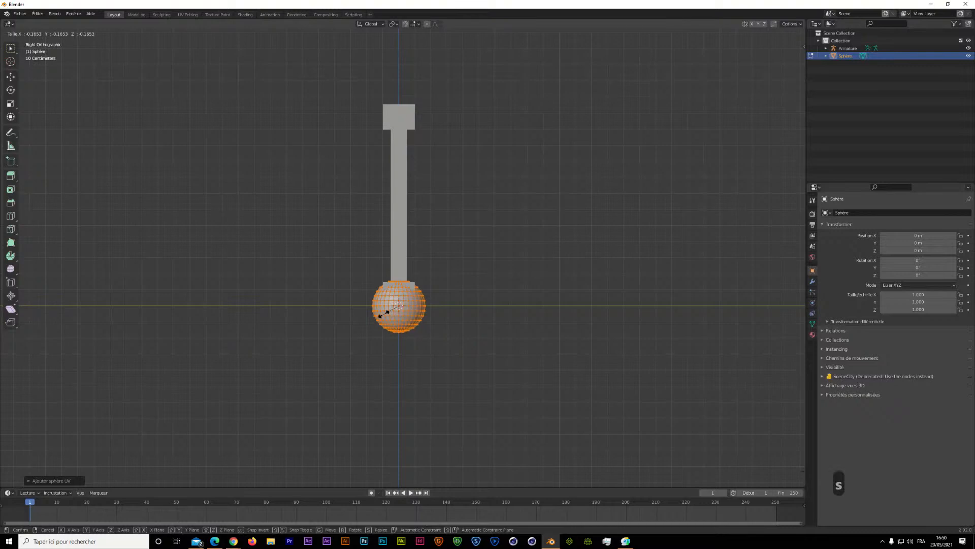
pyautogui.click(385, 311)
# In wireframe display, move the sphere's upper half about 1.23 m up along Z to form a capsule around the bones
pyautogui.click(771, 34)
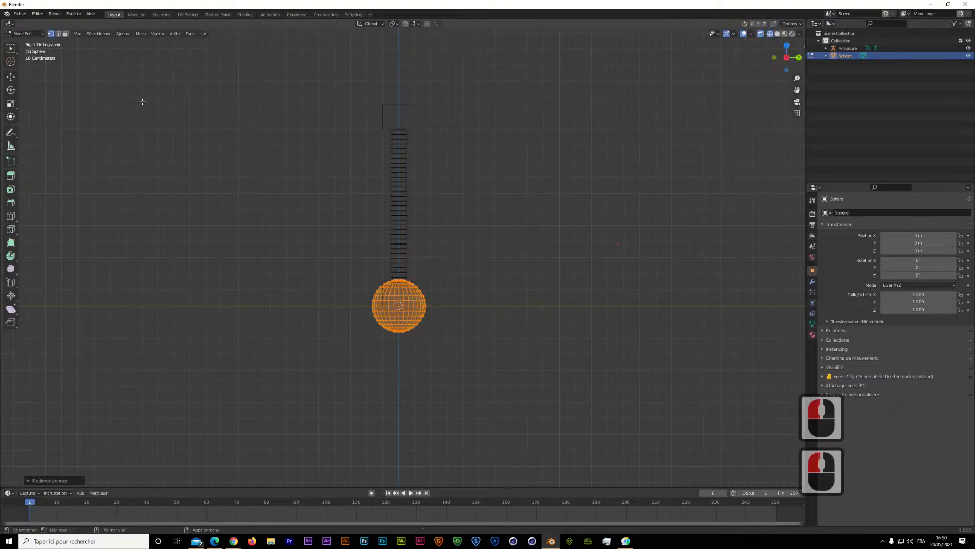
pyautogui.click(10, 48)
pyautogui.moveTo(353, 235); pyautogui.dragTo(437, 305)
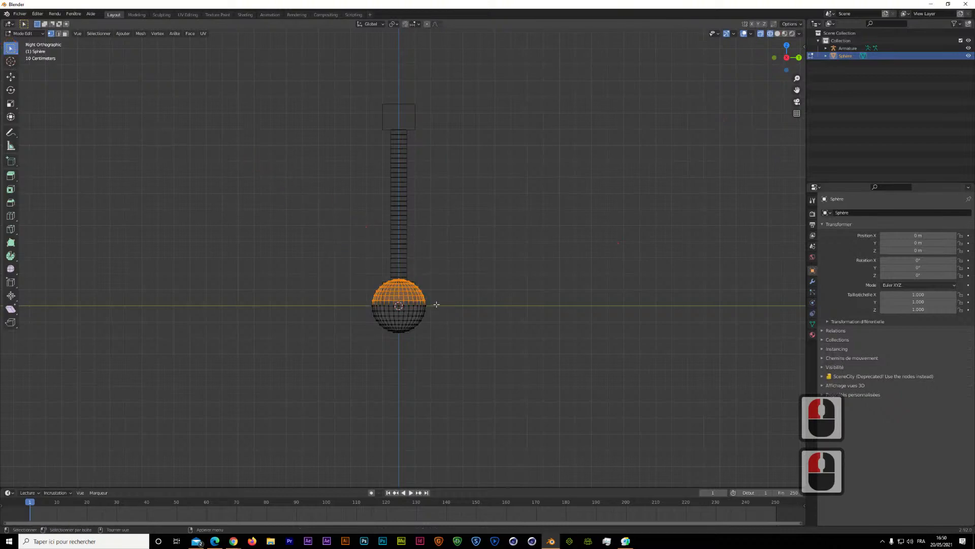
pyautogui.press('g')
pyautogui.press('z')
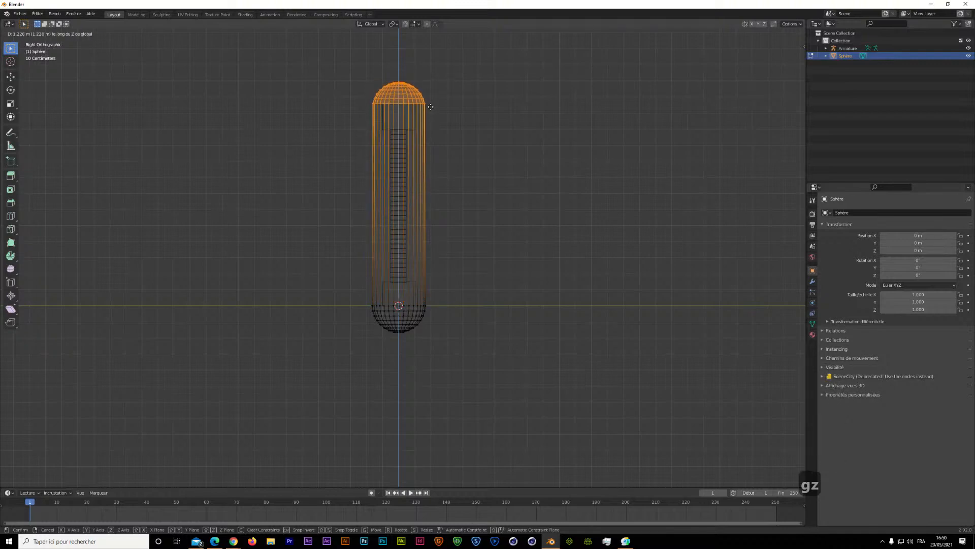
pyautogui.click(430, 106)
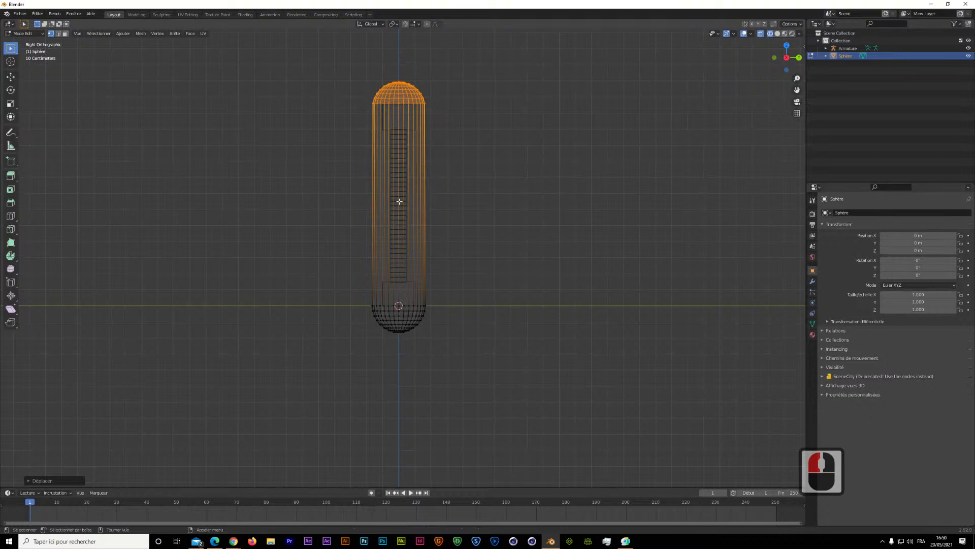
# Add 22 evenly spaced horizontal loop cuts along the capsule's straight middle section
pyautogui.hotkey('ctrl', 'r')
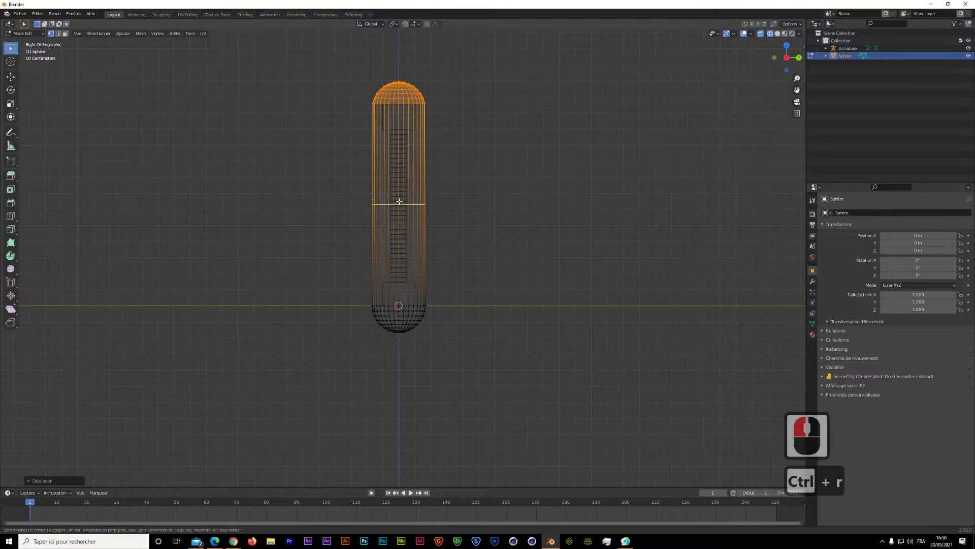
pyautogui.scroll(-2, 400, 202)
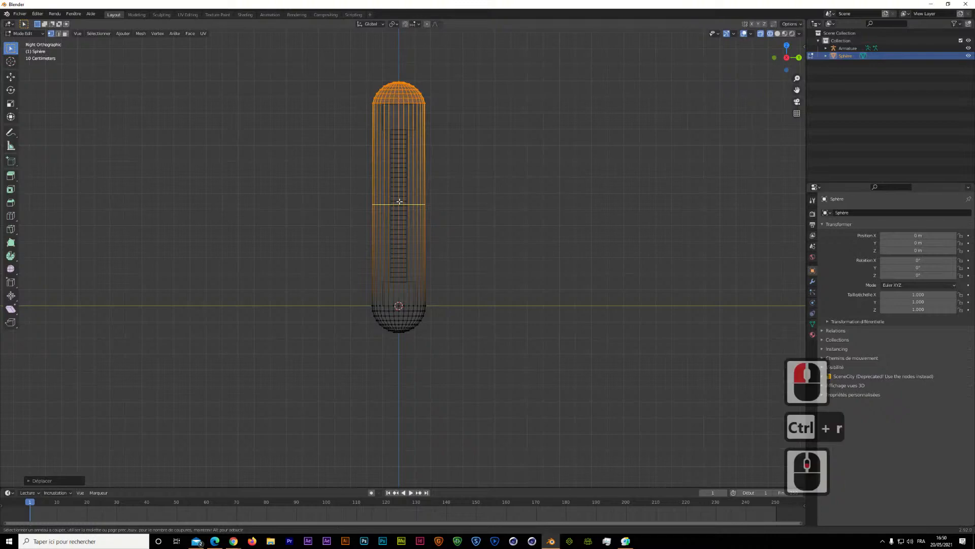
pyautogui.scroll(4, 398, 206)
pyautogui.scroll(12, 397, 204)
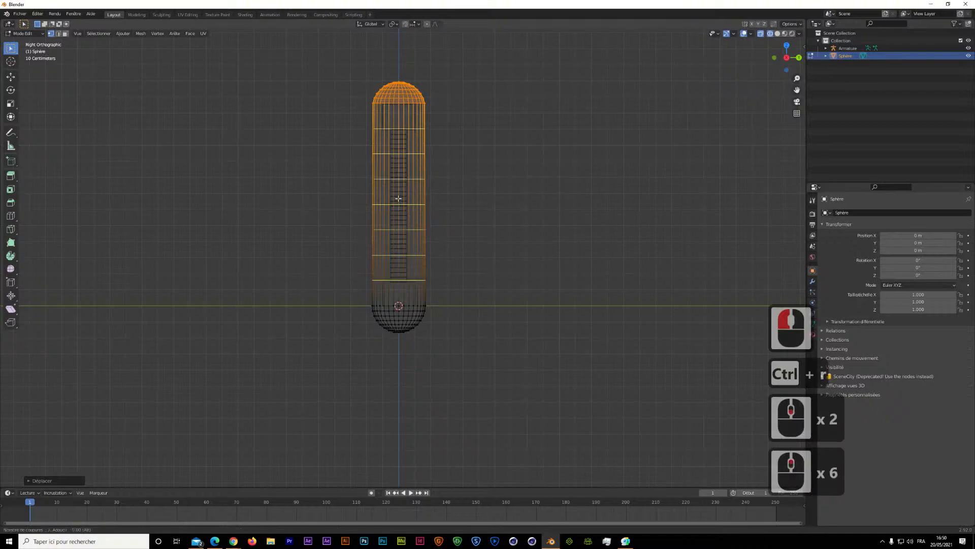
pyautogui.scroll(5, 399, 195)
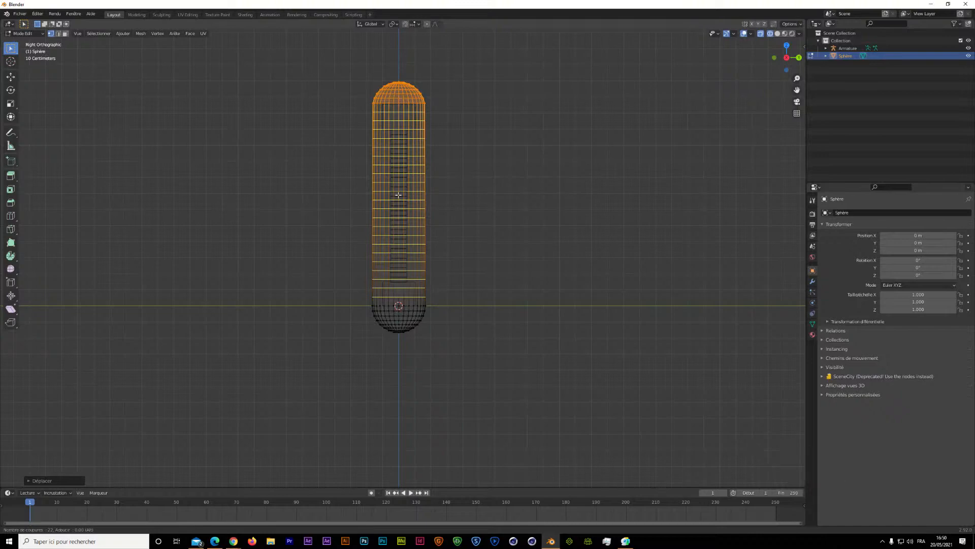
pyautogui.click(399, 195)
pyautogui.click(398, 195)
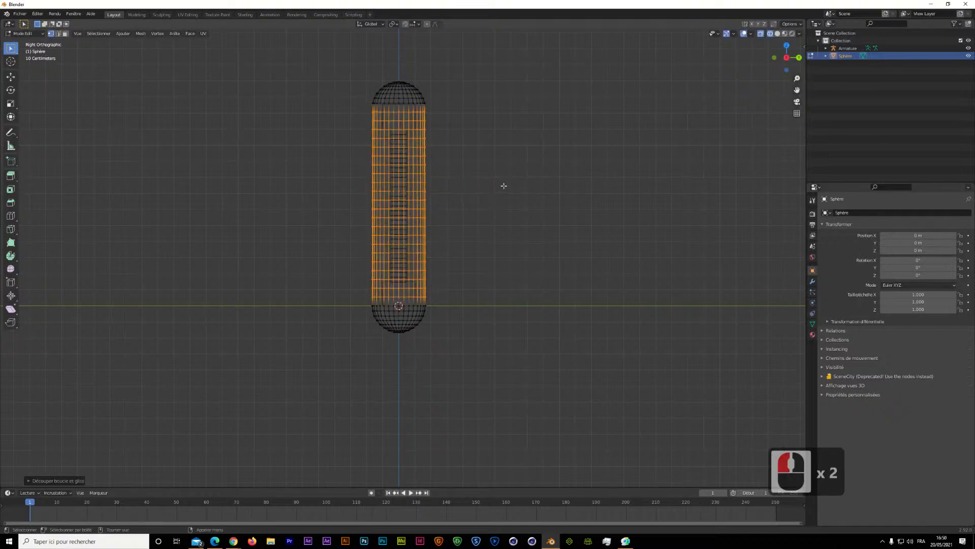
# In Object Mode, parent the capsule mesh to the armature with automatic weights, keeping the armature as the active object
pyautogui.click(23, 33)
pyautogui.click(39, 43)
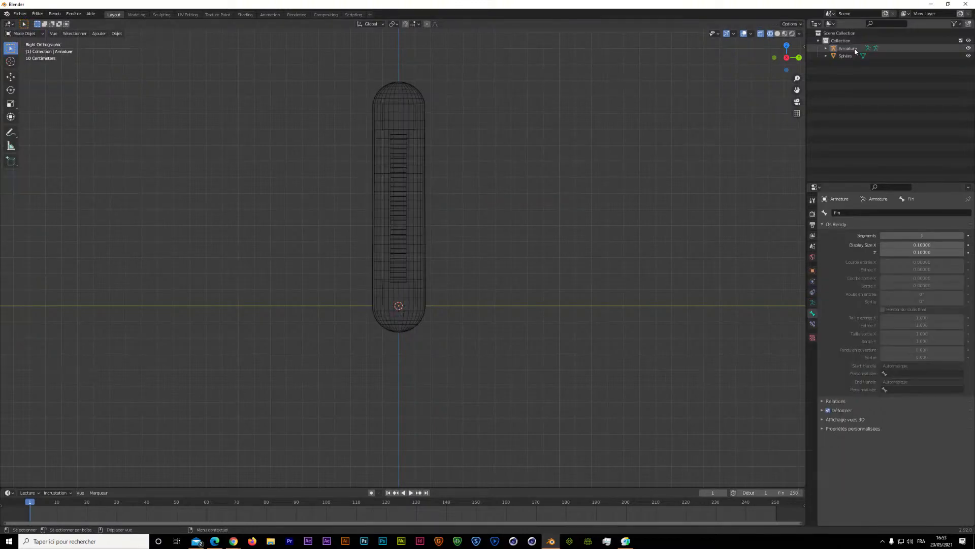
pyautogui.click(846, 49)
pyautogui.keyDown('shift'); pyautogui.click(845, 56); pyautogui.keyUp('shift')
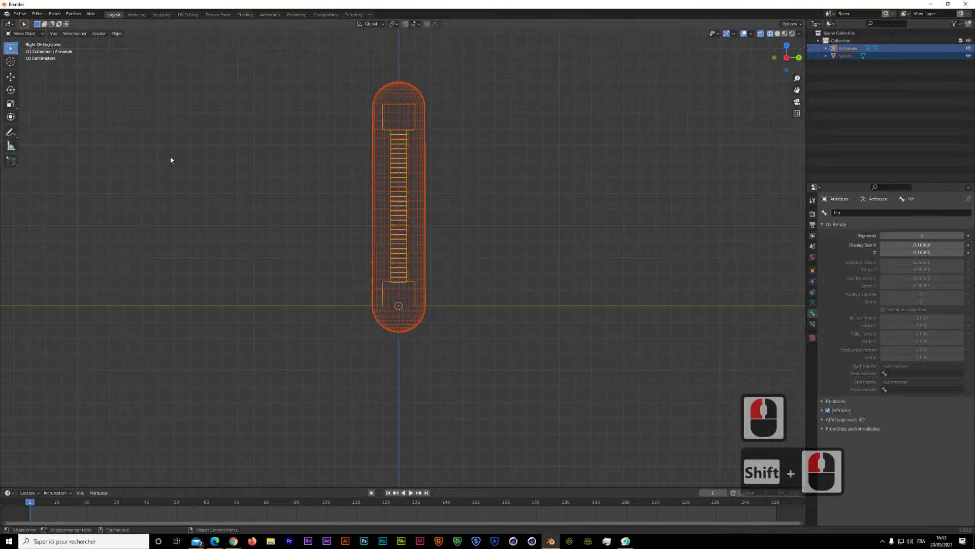
pyautogui.hotkey('ctrl', 'p')
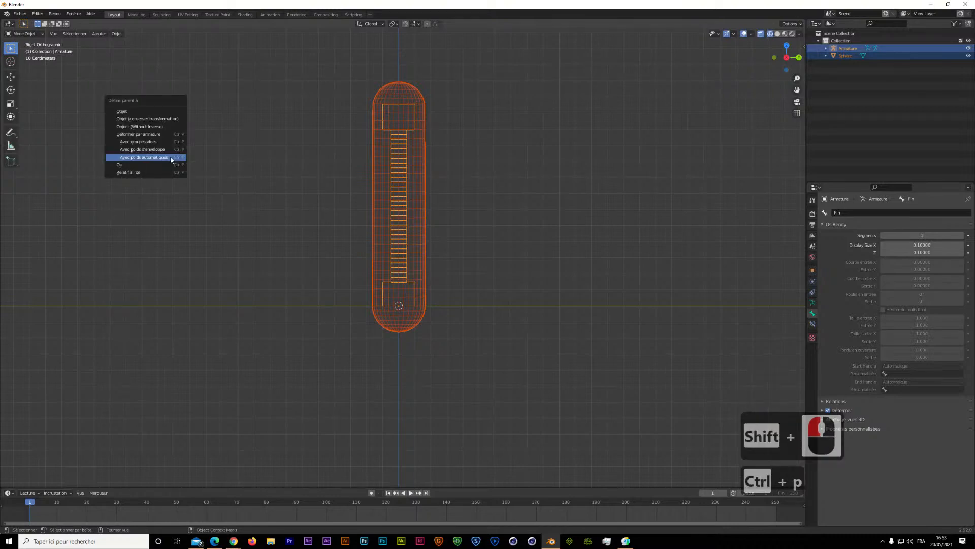
pyautogui.click(144, 157)
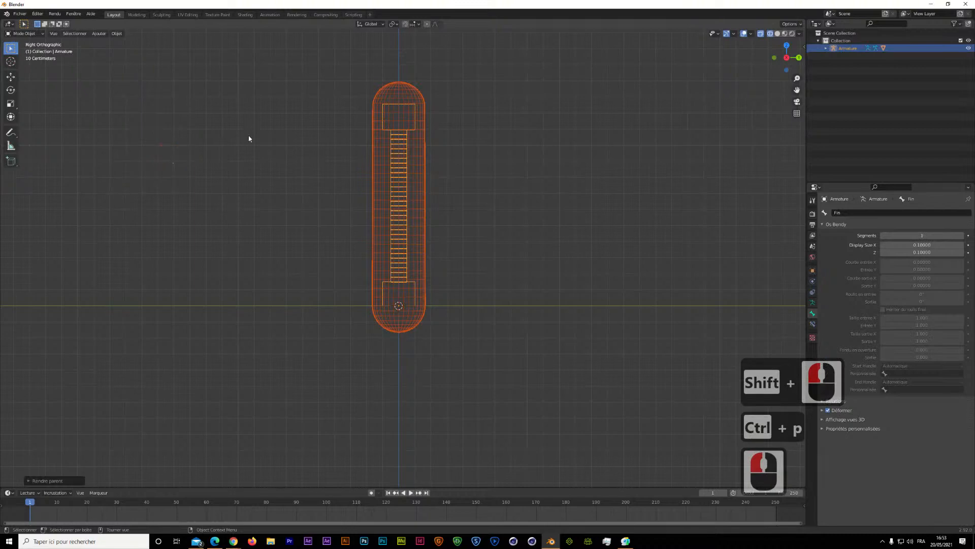
pyautogui.click(272, 133)
pyautogui.click(855, 57)
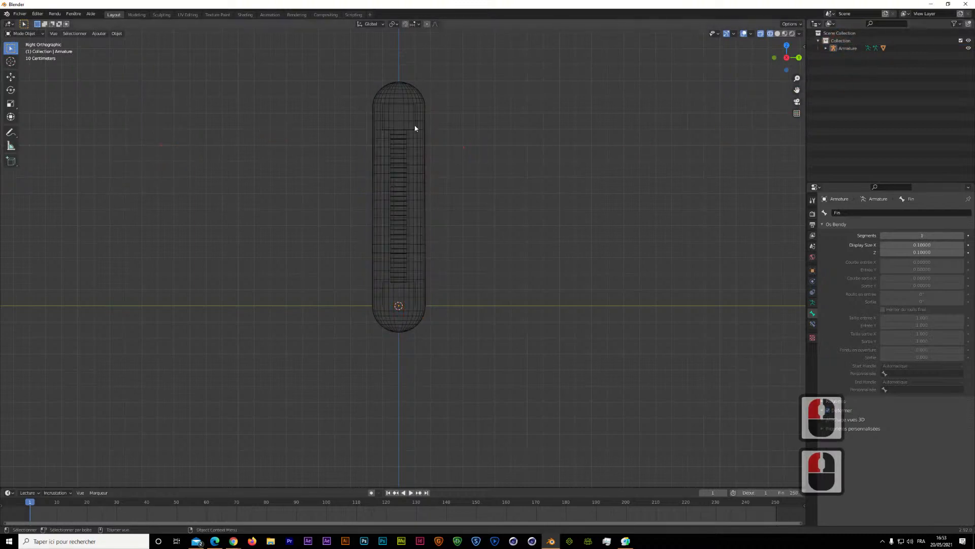
# Put the armature in Pose Mode and rotate the Fin bone slightly counterclockwise to bend the capsule
pyautogui.click(22, 33)
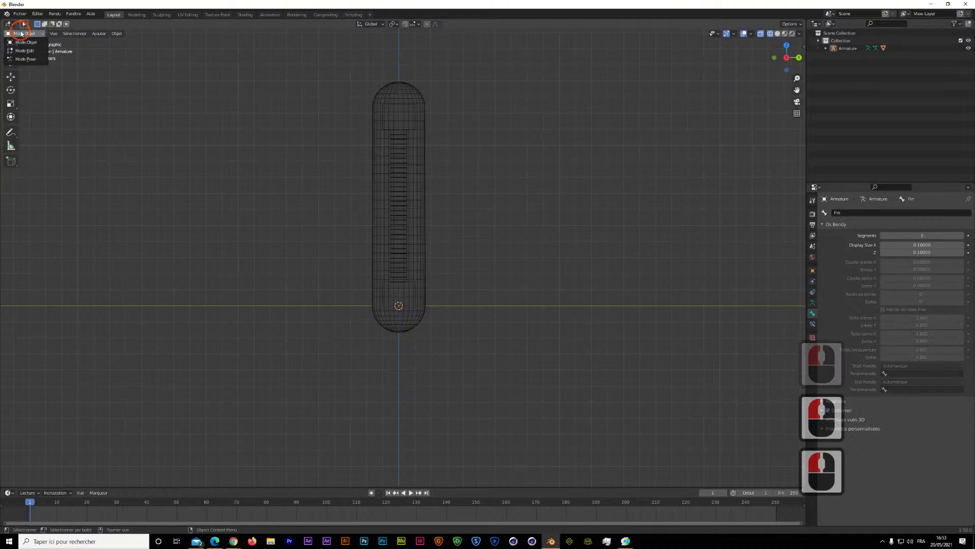
pyautogui.click(26, 59)
pyautogui.click(303, 125)
pyautogui.click(398, 123)
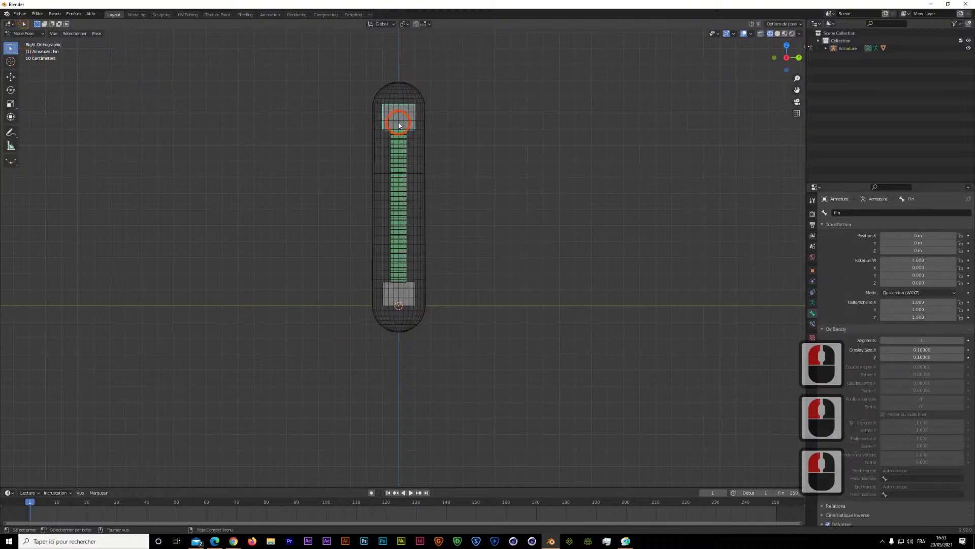
pyautogui.press('g')
pyautogui.press('r')
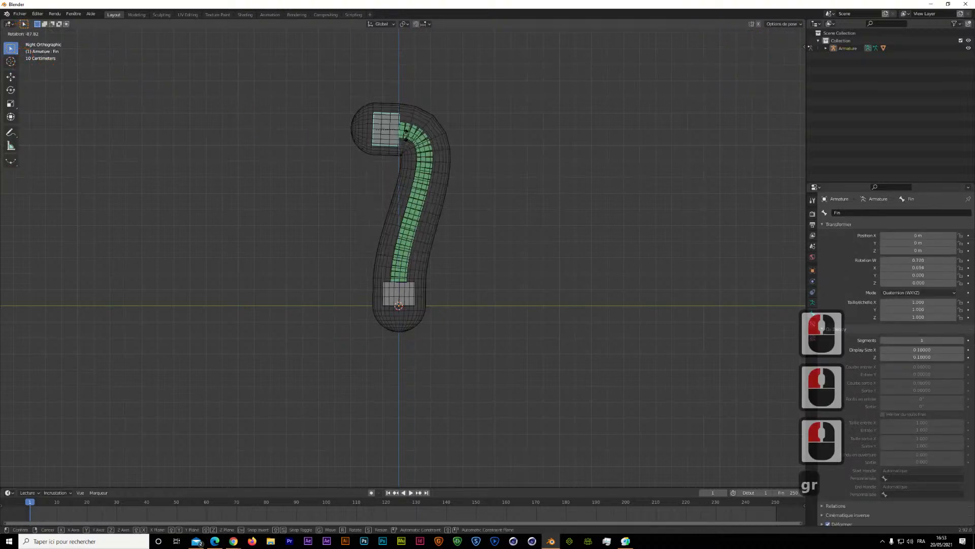
pyautogui.click(390, 87)
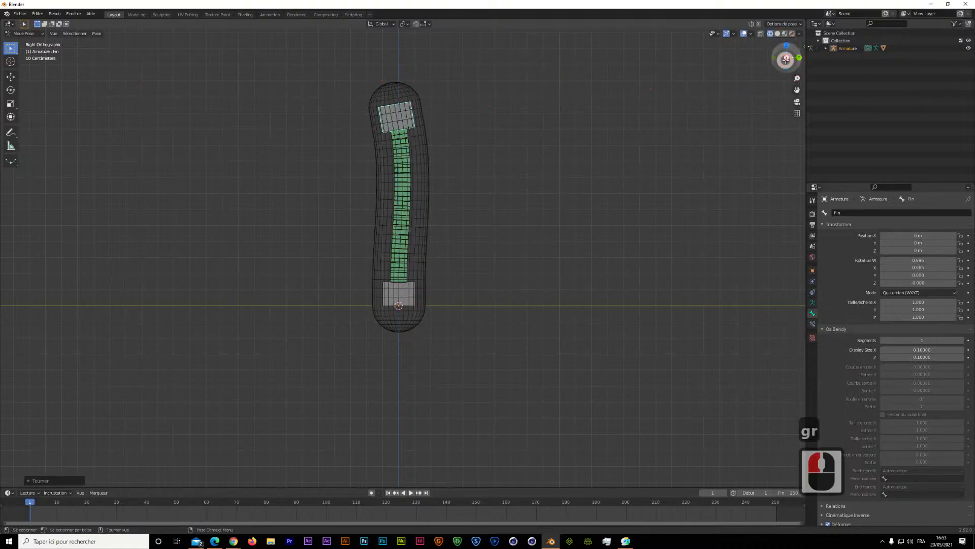
# Rotate the Fin bone around the global Z axis in a perspective view to twist the capsule's upper end
pyautogui.moveTo(785, 56); pyautogui.dragTo(787, 86)
pyautogui.scroll(-3, 337, 198)
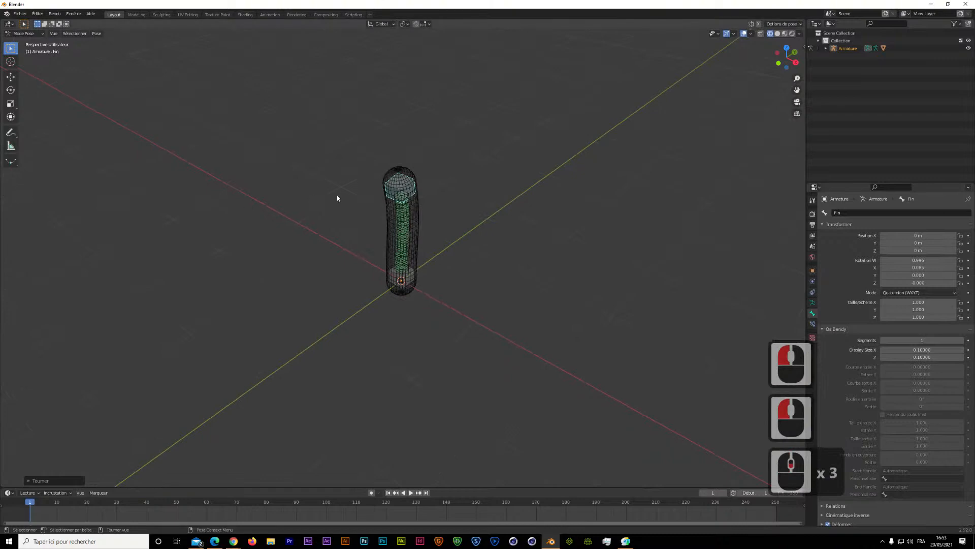
pyautogui.press('g')
pyautogui.press('r')
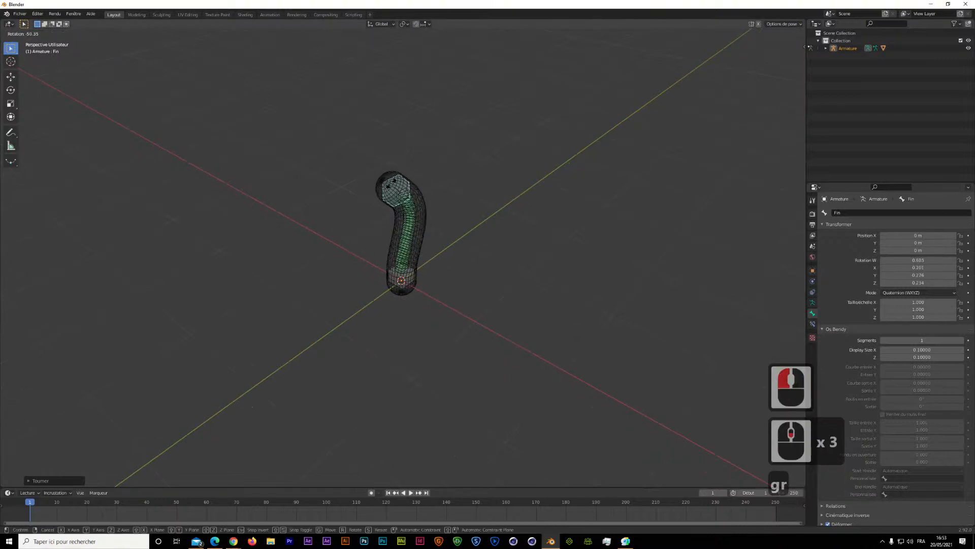
pyautogui.press('z')
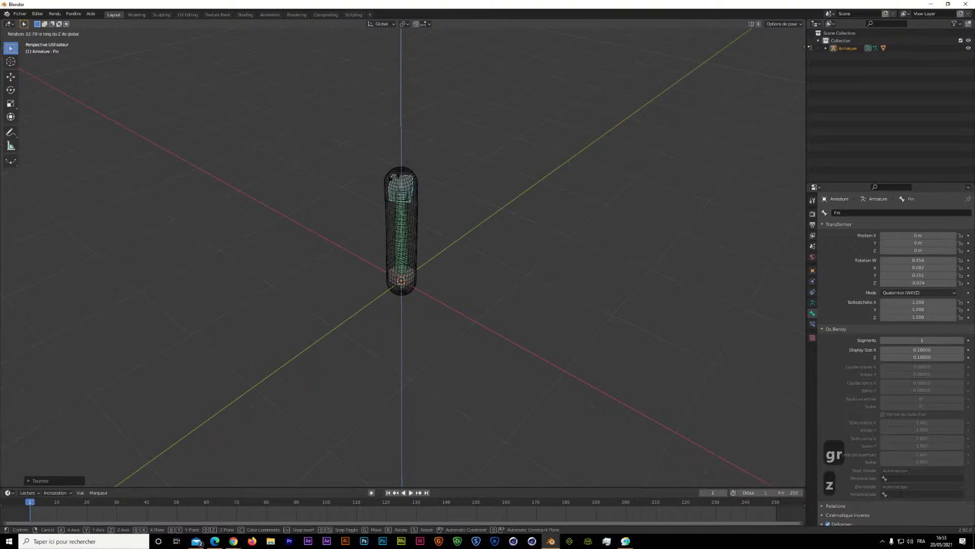
pyautogui.click(446, 203)
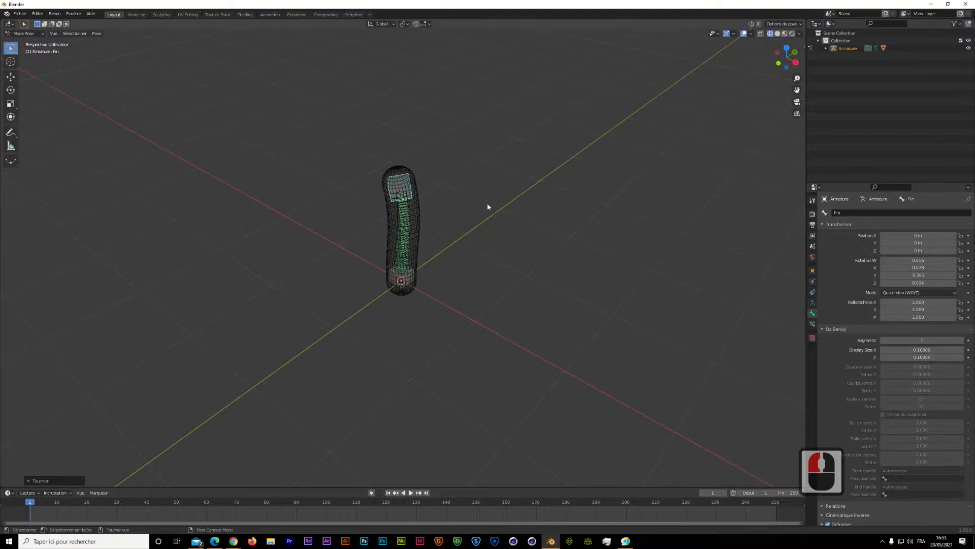
# Return the viewport to solid shading and switch to the Edge browser
pyautogui.click(777, 33)
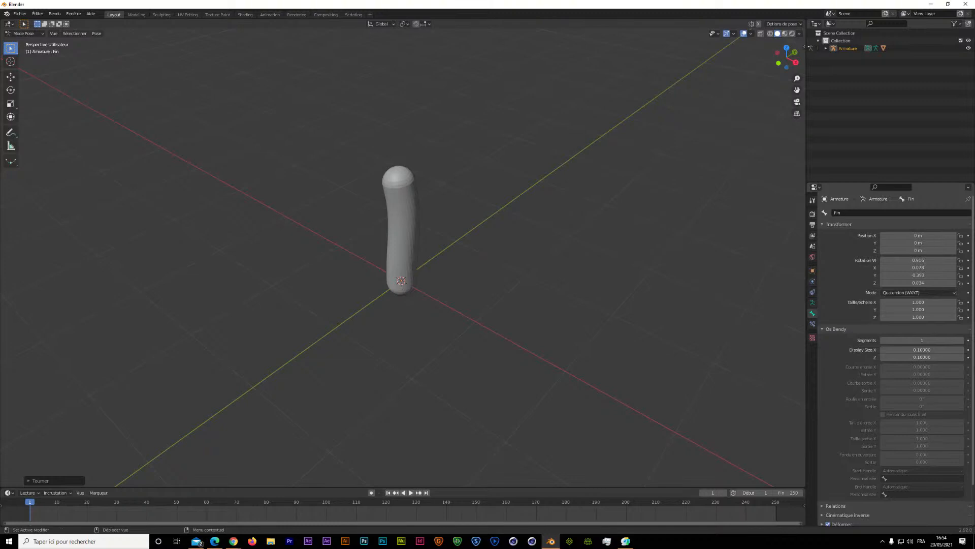
pyautogui.click(215, 541)
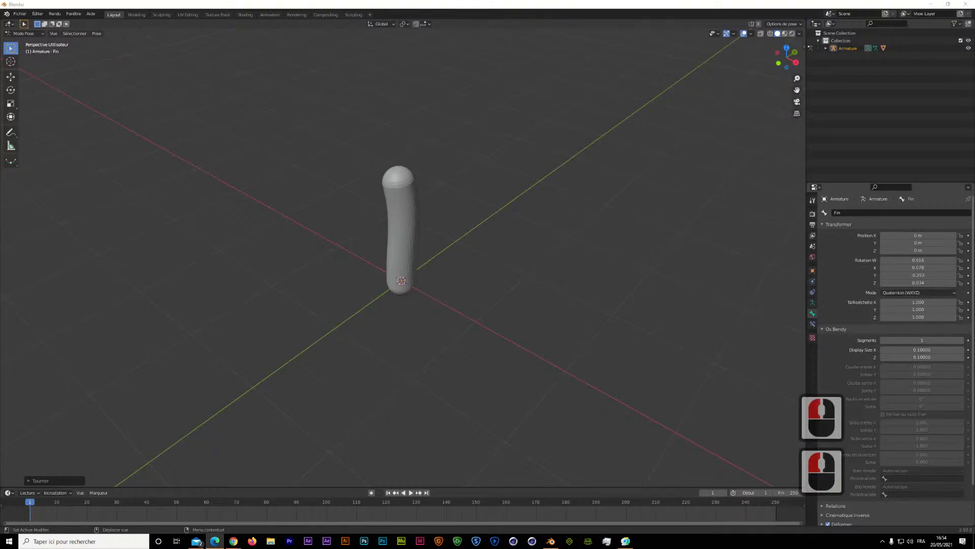